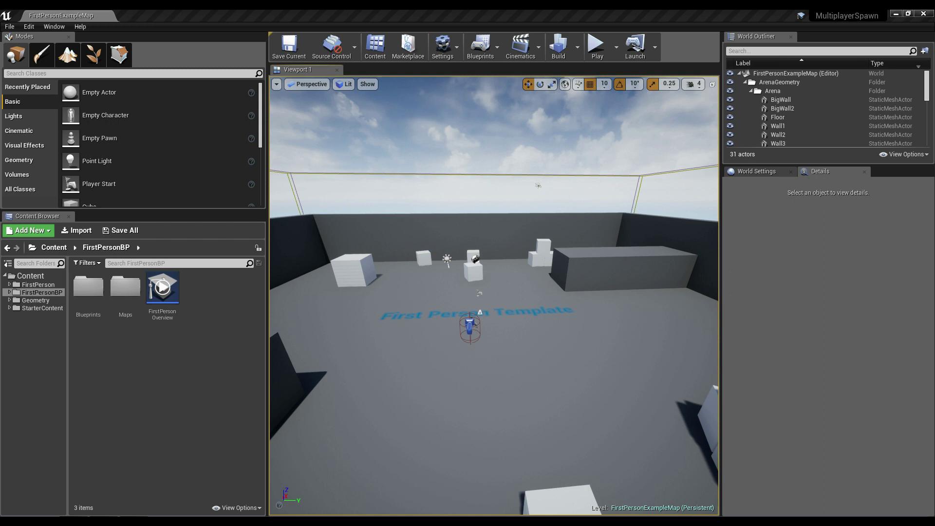
Convert the white cube beside the Player Start area into a blueprint named CubeActor.
right_drag(493, 295, 655, 253)
key(w)
key(a)
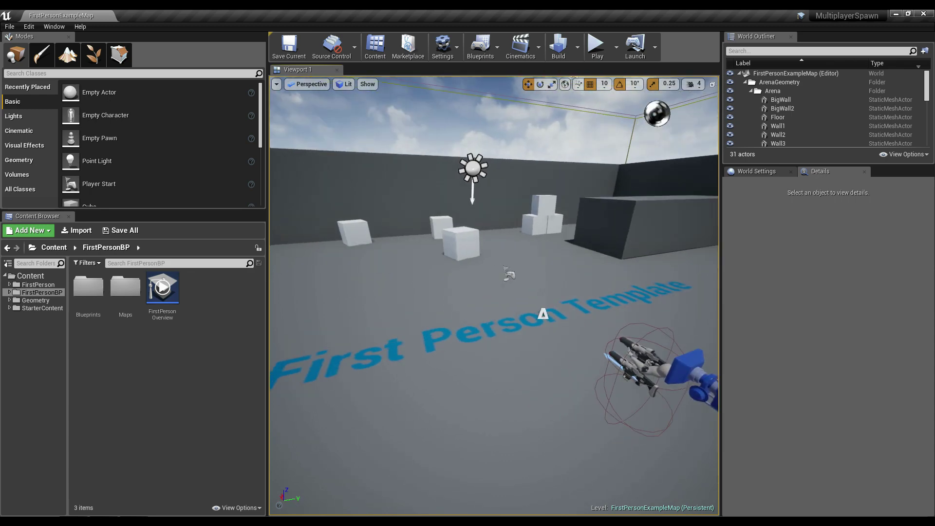
click(468, 246)
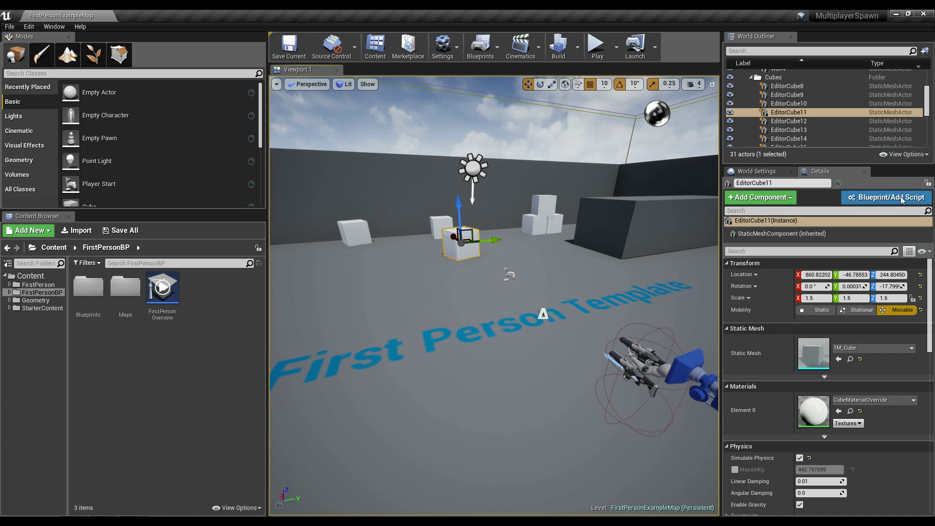
click(868, 197)
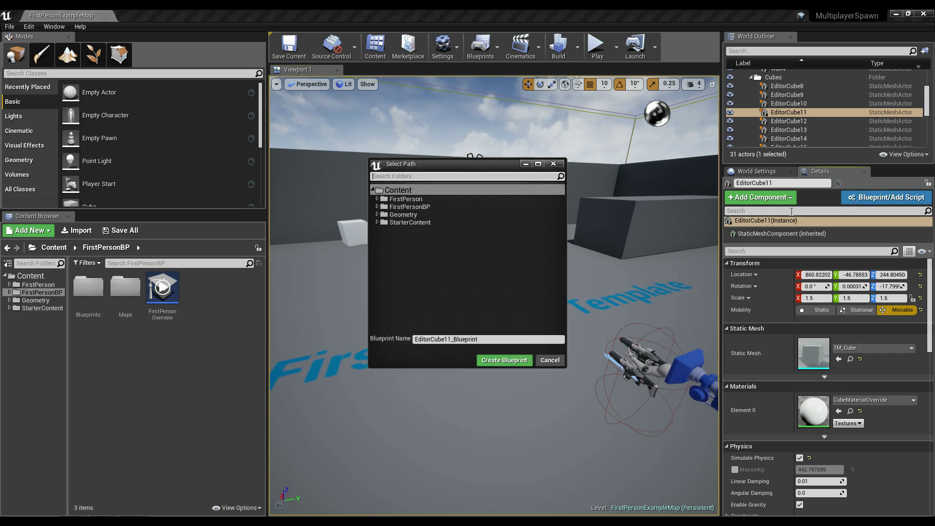
click(495, 339)
text(CubeA)
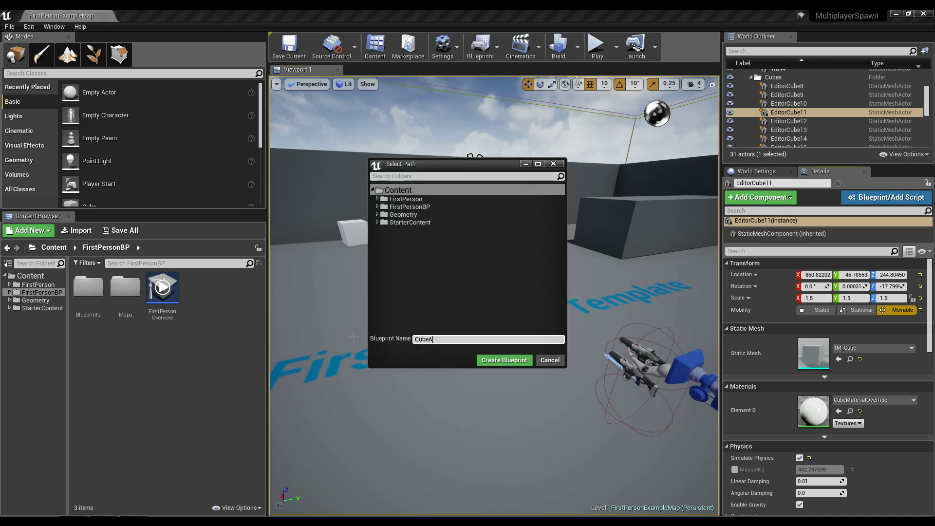
text(ctor)
click(504, 360)
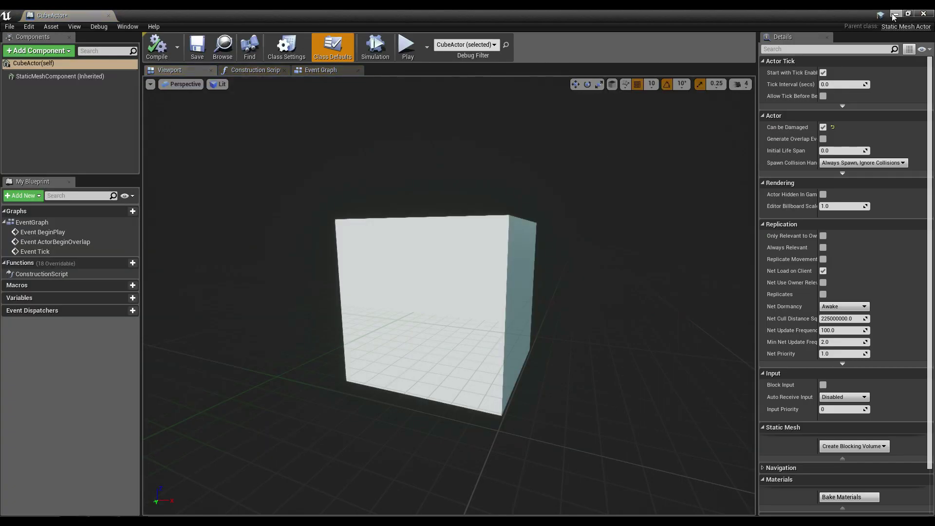
click(895, 14)
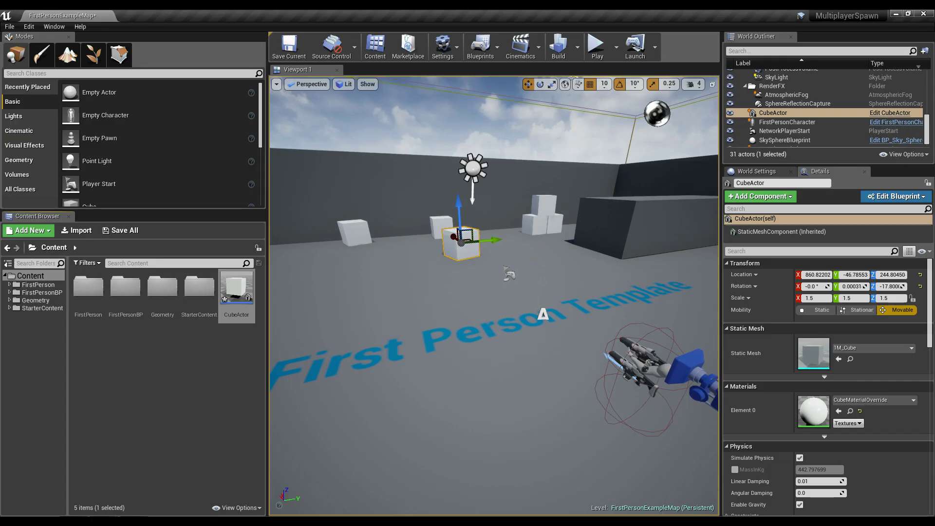
Delete the cube from the level and open the FirstPersonCharacter blueprint for editing.
right_drag(466, 254, 482, 245)
key(Delete)
right_drag(561, 314, 682, 350)
click(561, 314)
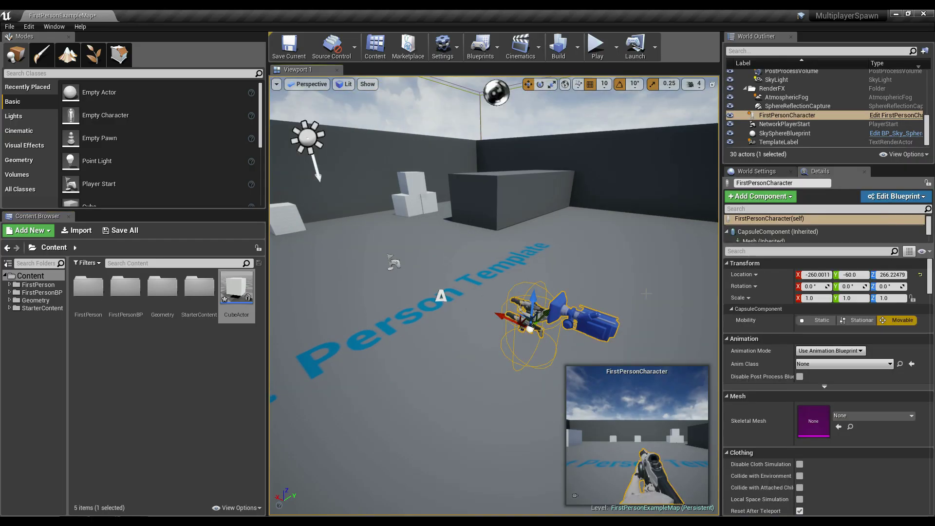
click(908, 199)
click(833, 212)
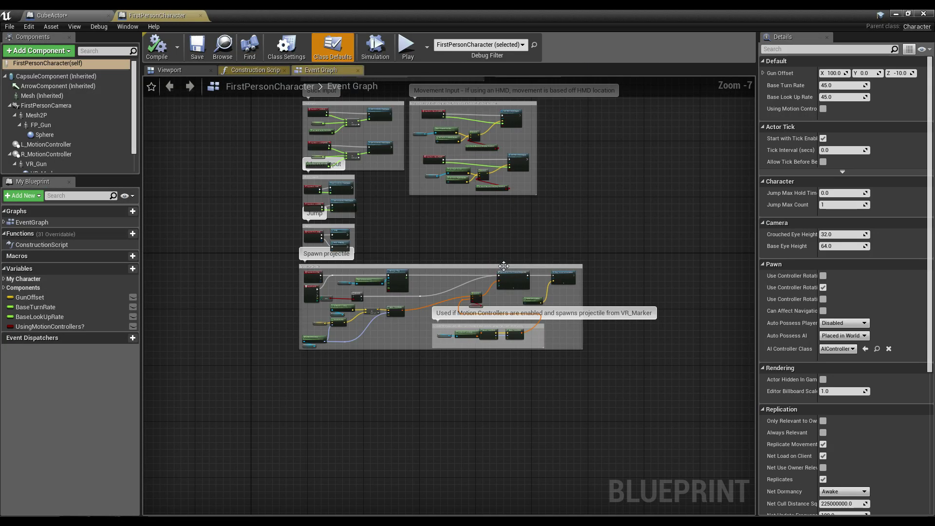
Move the InputAction Fire node out of the Spawn projectile group into the empty graph area below it.
scroll(357, 245, up, 7)
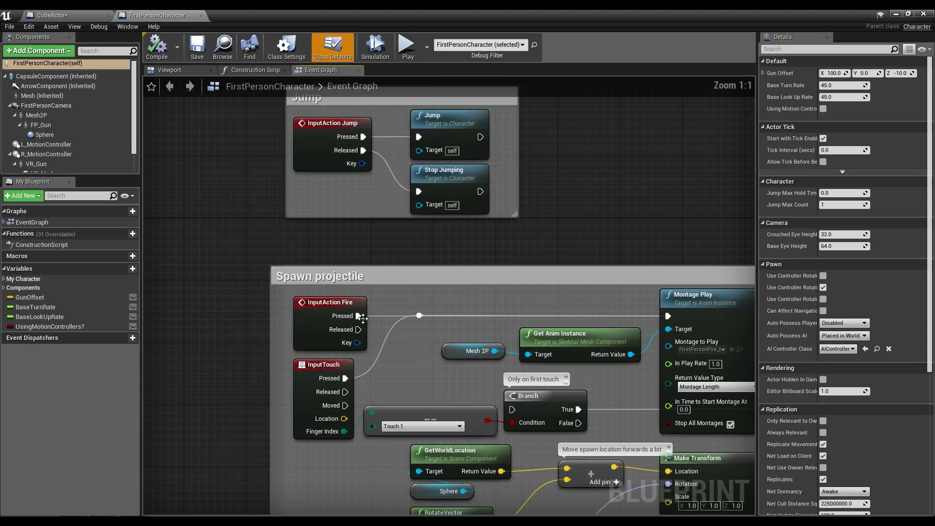
scroll(319, 312, down, 5)
drag(325, 319, 309, 474)
right_drag(377, 470, 343, 256)
Add a LineTraceByChannel node connected to the Pressed output of InputAction Fire.
scroll(343, 256, up, 5)
drag(317, 238, 435, 236)
text(linetrace)
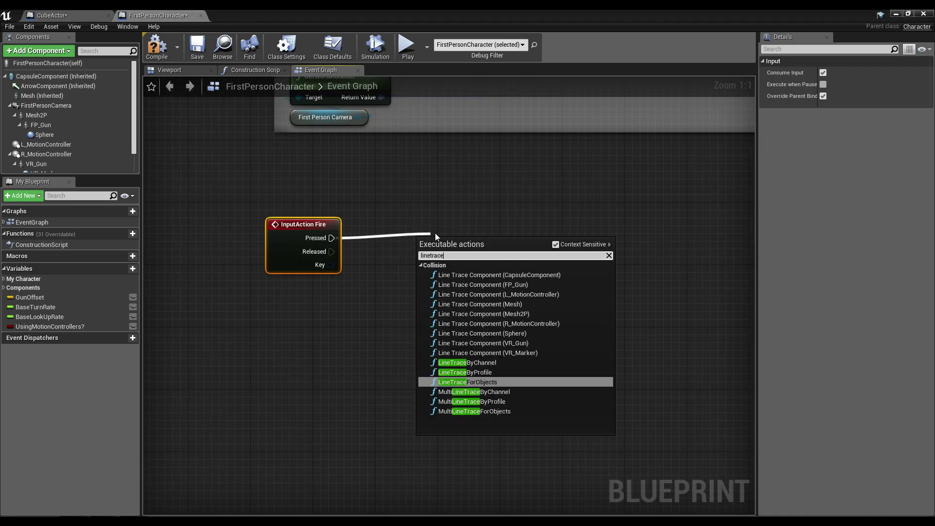
key(Up)
key(Up)
key(Return)
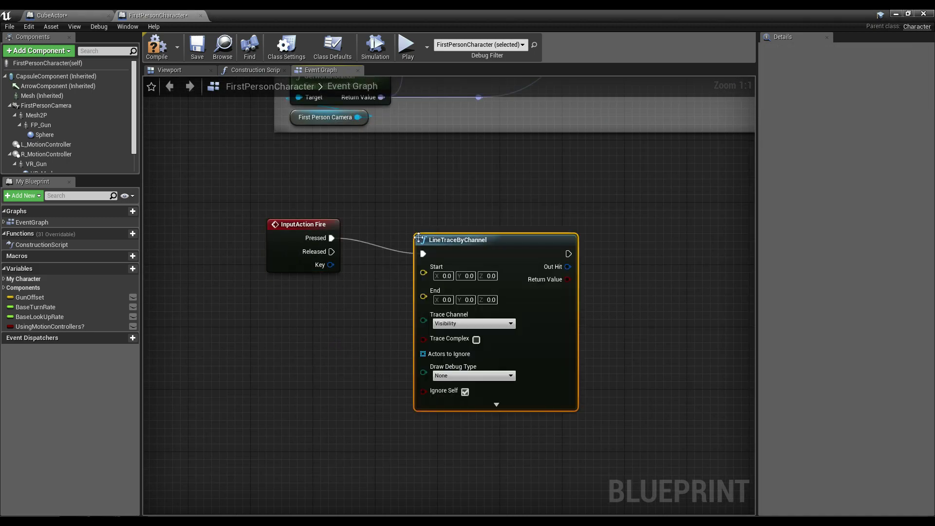
drag(501, 230, 540, 238)
Add a First Person Camera reference and connect its world location to the line trace's Start.
drag(46, 105, 213, 313)
drag(253, 319, 164, 319)
drag(210, 320, 291, 301)
text(get loc)
key(Return)
drag(341, 322, 486, 256)
Get the First Person Camera's forward vector and feed it into a vector multiply node.
right_drag(199, 324, 340, 274)
drag(350, 269, 383, 328)
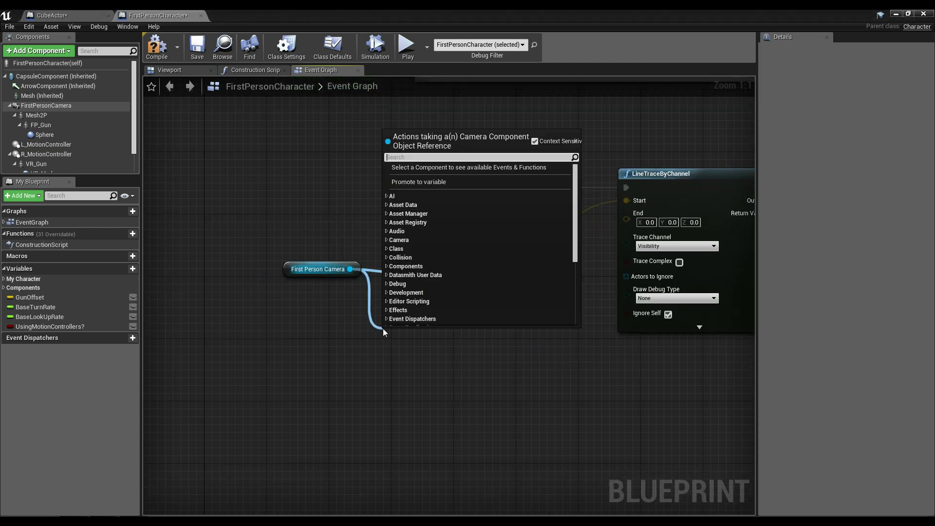
text(getforwardvector)
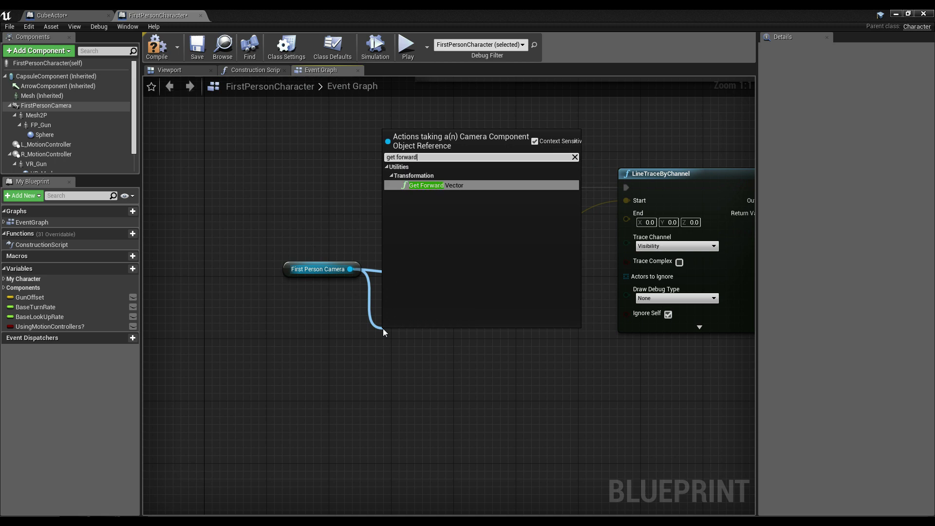
key(Return)
drag(441, 340, 513, 331)
text(*)
key(Up)
key(Return)
Multiply the forward vector by 1000, add it to the camera's world location and connect the sum to the trace's End.
drag(588, 245, 330, 376)
drag(562, 335, 472, 275)
click(447, 302)
text(1000+)
click(532, 341)
drag(345, 268, 633, 219)
Add a Branch after the line trace, using its Return Value as the condition.
right_drag(751, 242, 535, 270)
right_drag(588, 247, 530, 265)
drag(494, 257, 560, 227)
text(branch)
key(Return)
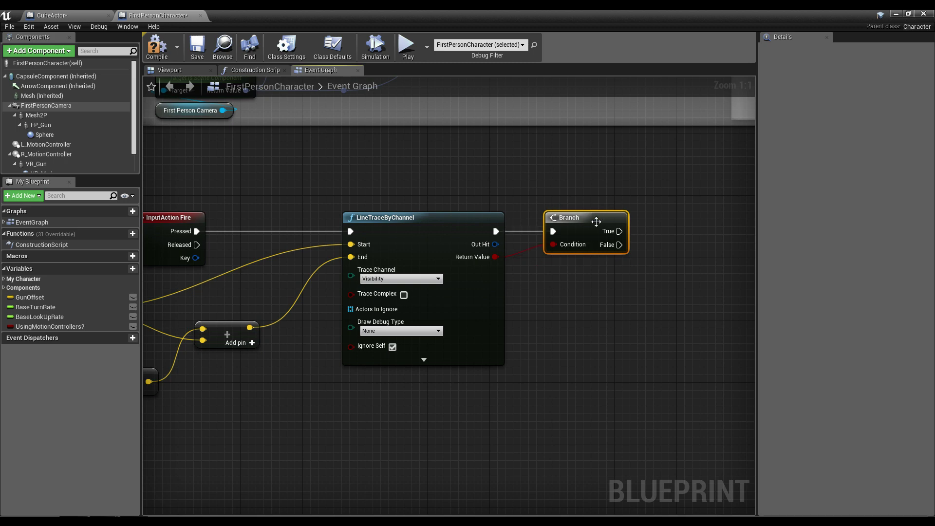
Add a Break Hit Result node to the line trace's Out Hit output and expand all its pins.
right_drag(595, 222, 474, 216)
drag(374, 238, 458, 297)
click(491, 422)
drag(503, 360, 577, 238)
text(s)
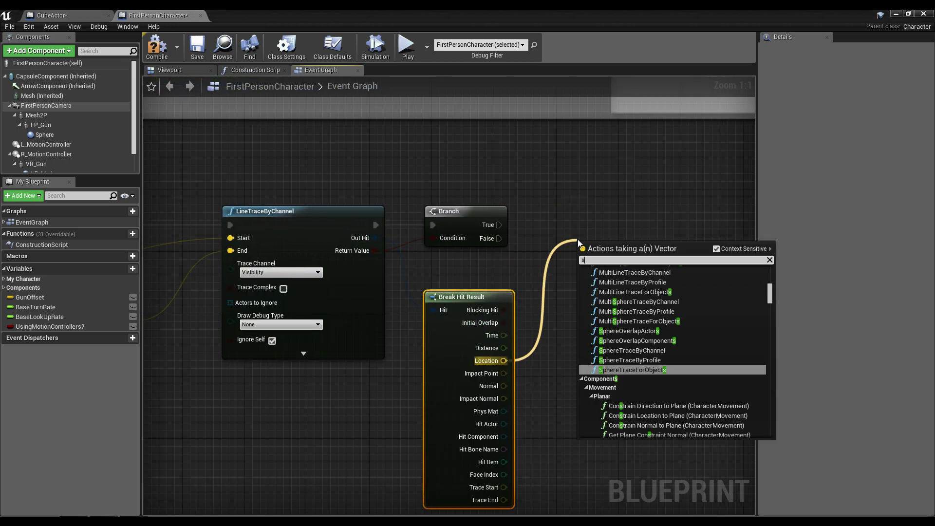
text(pawnac)
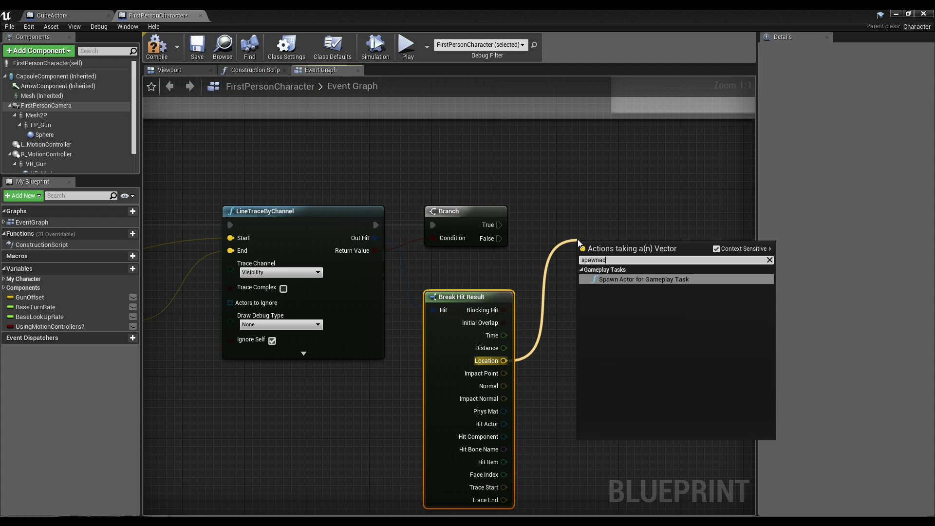
key(BackSpace)
key(BackSpace)
key(BackSpace)
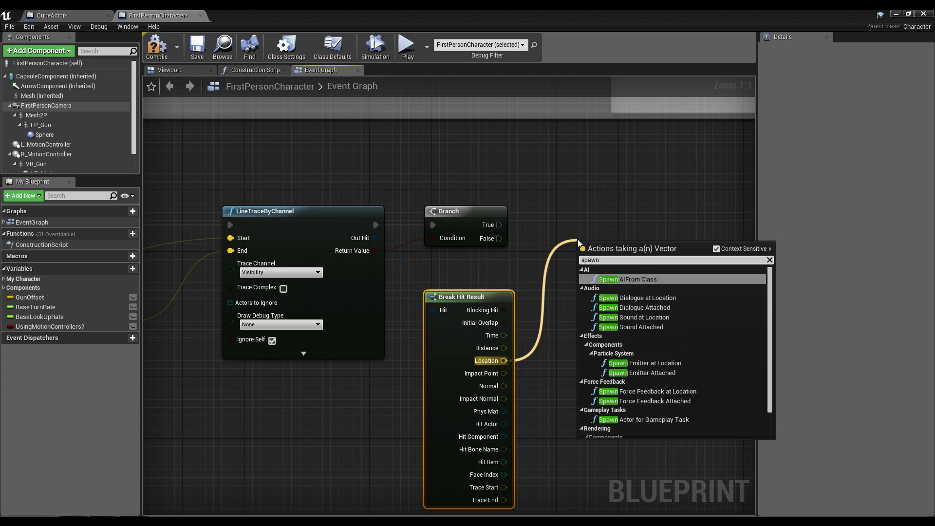
text(act)
click(595, 220)
Add a Spawn Actor from Class node to the Branch's True output with CubeActor as its class.
right_drag(494, 401, 453, 385)
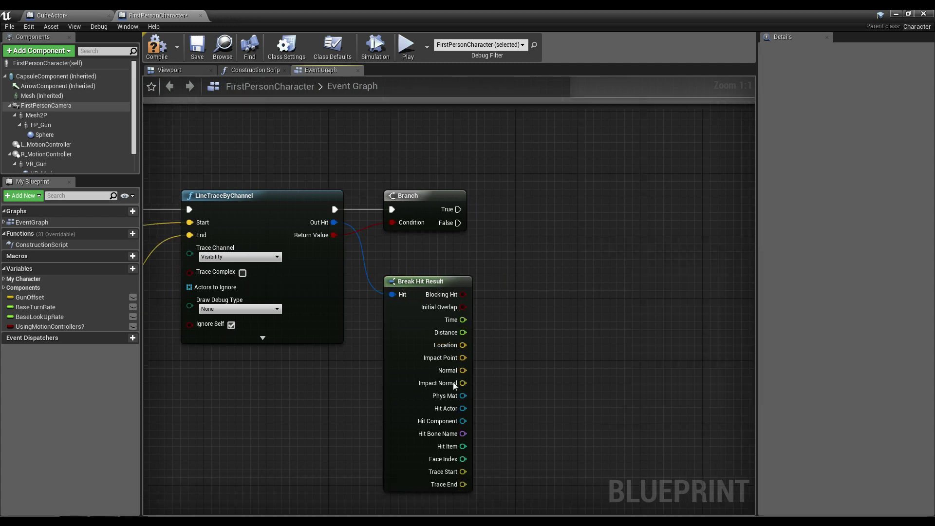
drag(458, 208, 704, 216)
text(spawn actor)
key(Up)
key(Return)
click(707, 223)
text(cube)
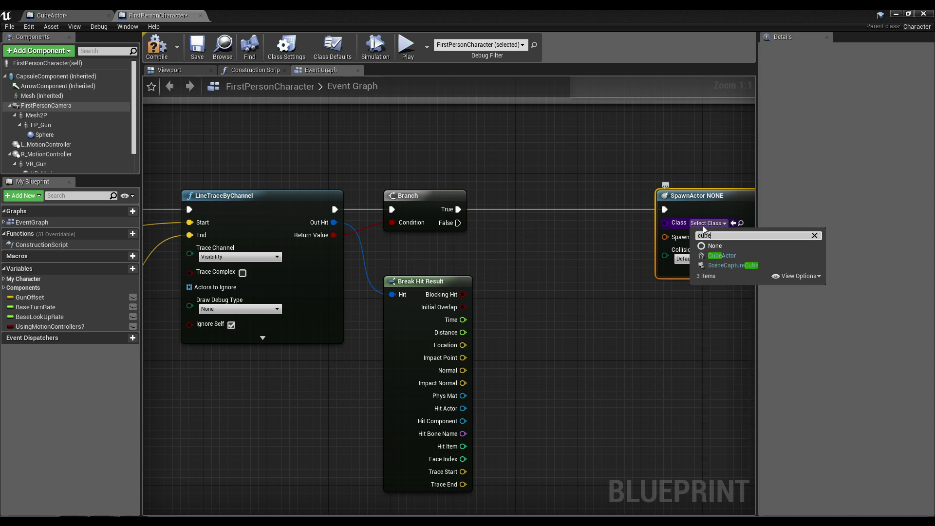
click(733, 255)
Add a Make Transform node for the Spawn Transform and connect the hit result's Location to its location.
drag(665, 237, 503, 262)
text(make)
key(Return)
drag(463, 344, 500, 271)
right_drag(582, 183, 500, 190)
click(501, 190)
Change the Collision Handling Override of the cube's Spawn Actor node.
right_drag(632, 276, 574, 303)
click(574, 292)
click(574, 308)
Select the whole new Fire node network and save the FirstPersonCharacter blueprint.
scroll(463, 202, down, 3)
right_drag(393, 180, 478, 201)
scroll(478, 201, down, 2)
drag(611, 207, 165, 365)
right_drag(432, 208, 421, 227)
scroll(428, 224, up, 2)
scroll(428, 229, down, 2)
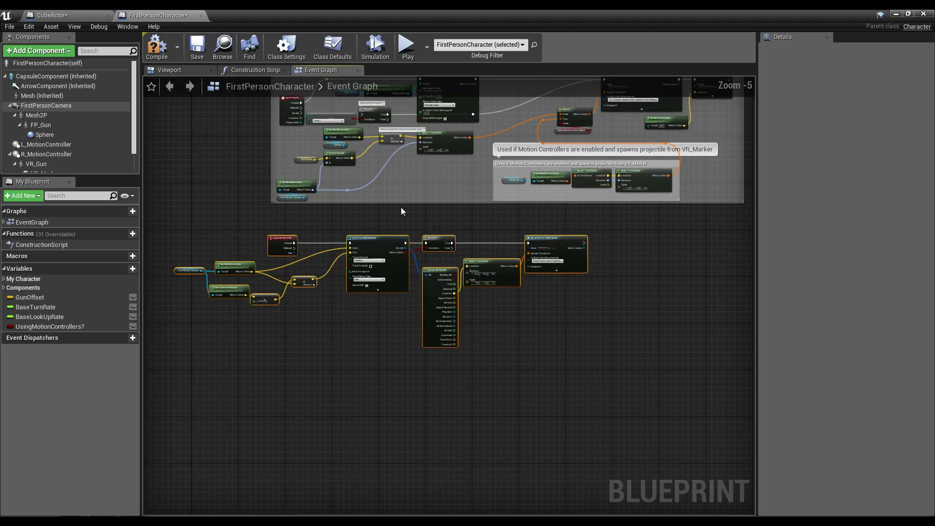
click(197, 47)
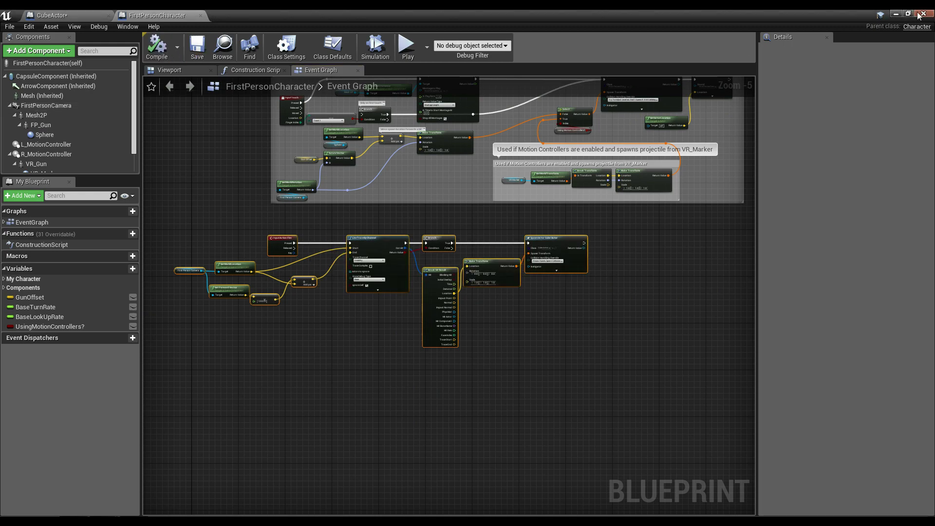
Set the number of players to 2 and play the level in a New Editor Window (PIE).
click(897, 13)
click(618, 48)
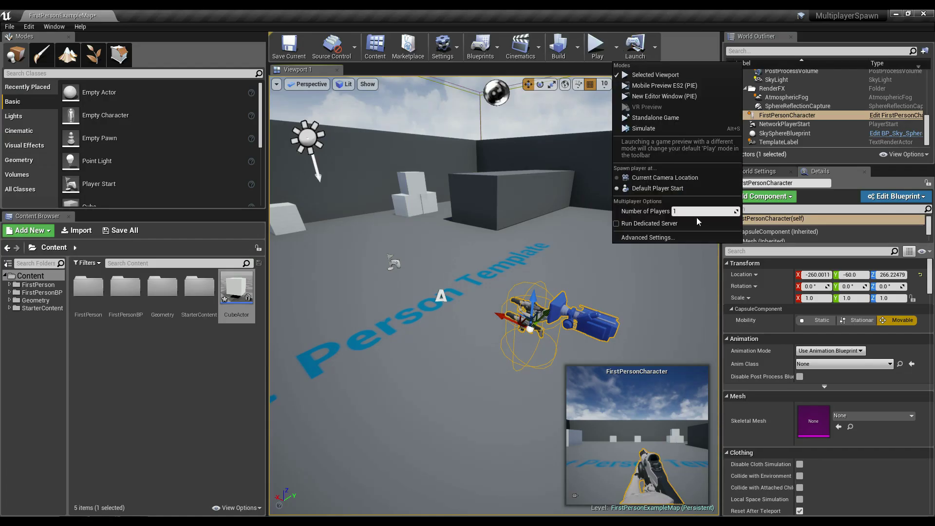
text(2)
click(664, 96)
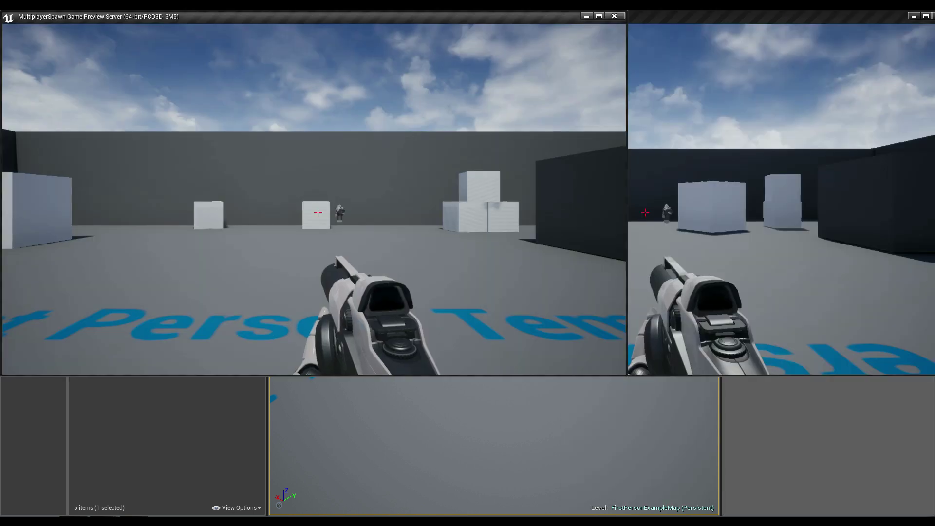
Arrange the server and client preview windows side by side.
drag(318, 18, 667, 182)
drag(540, 20, 157, 53)
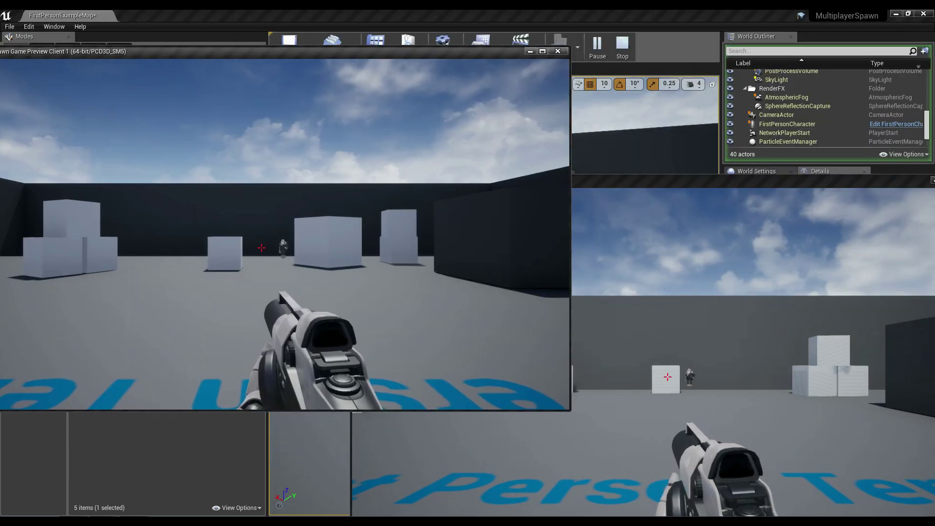
drag(669, 184, 691, 59)
Test spawning cubes from both the server and the client window, and stop the preview.
key(a)
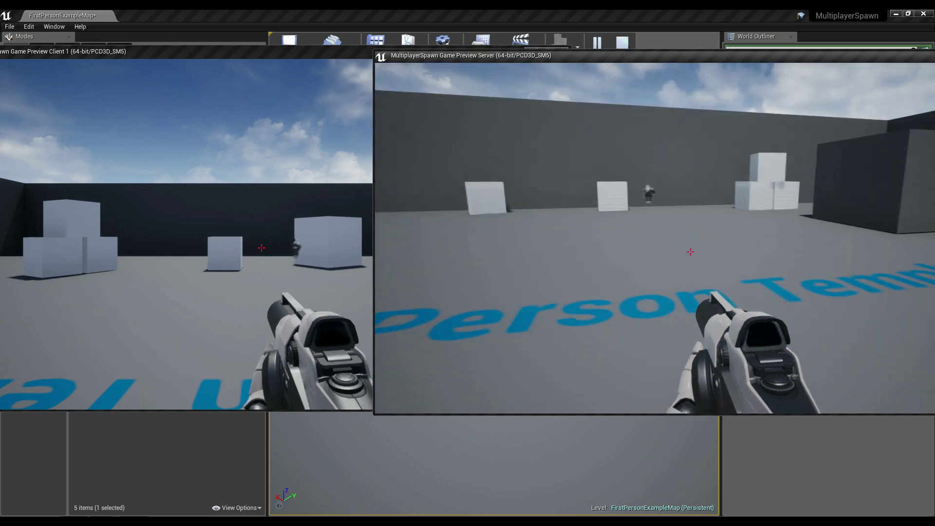
key(e)
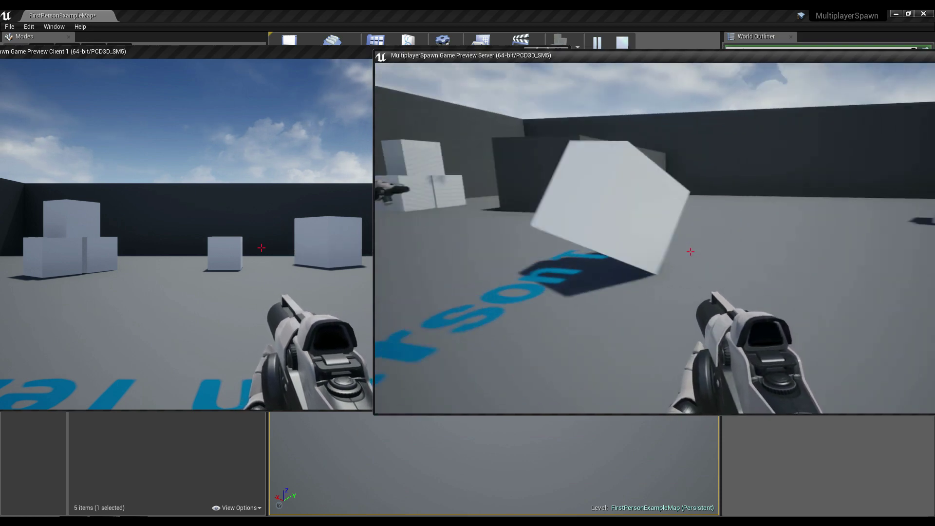
key(shift+F1)
click(341, 247)
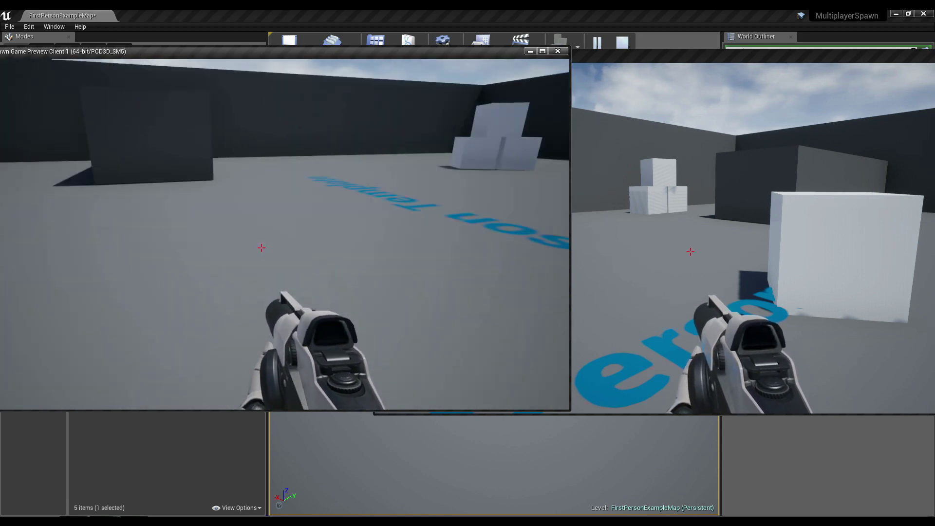
key(alt+Tab)
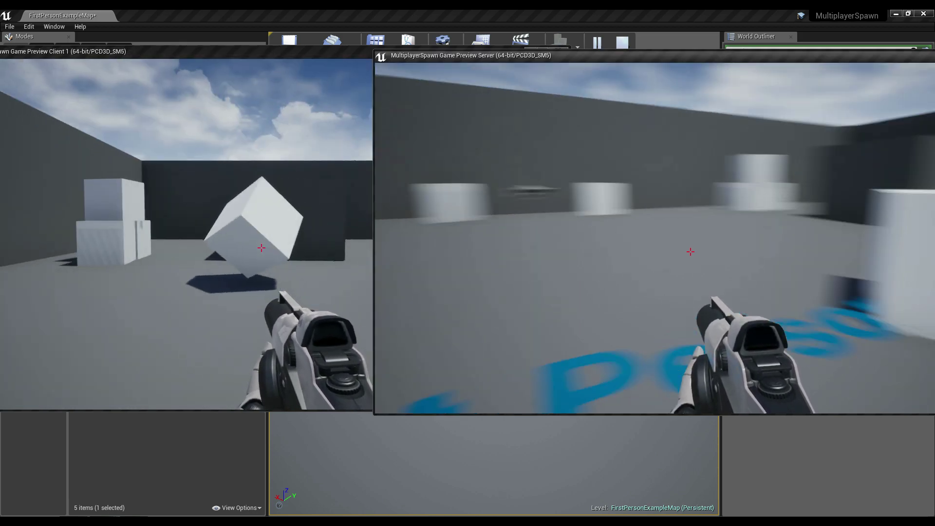
key(Escape)
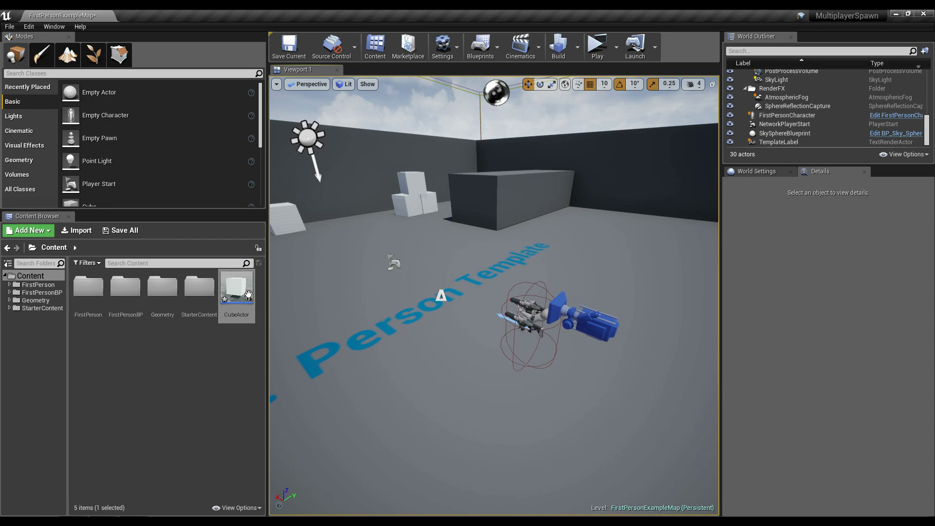
In the CubeActor blueprint, turn off Simulate Physics on the static mesh component, enable Replicates for the actor and save.
double_click(236, 290)
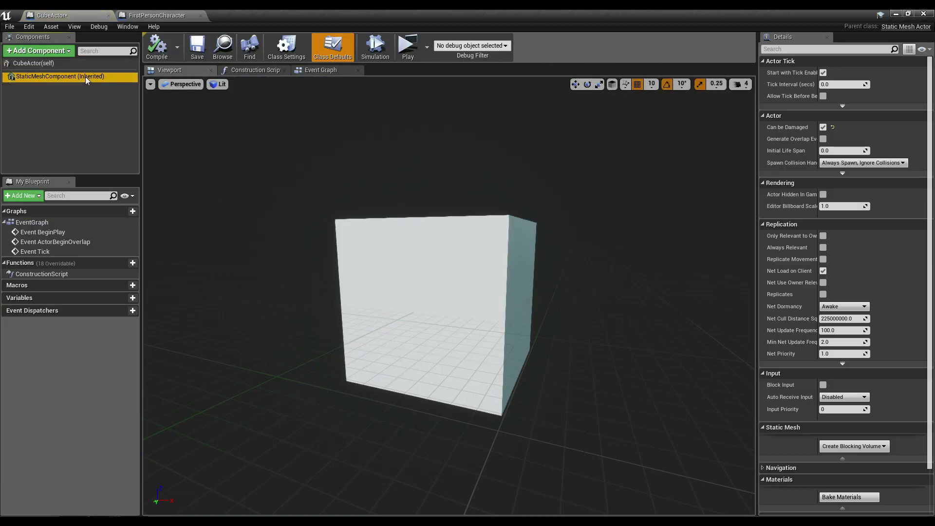
click(823, 328)
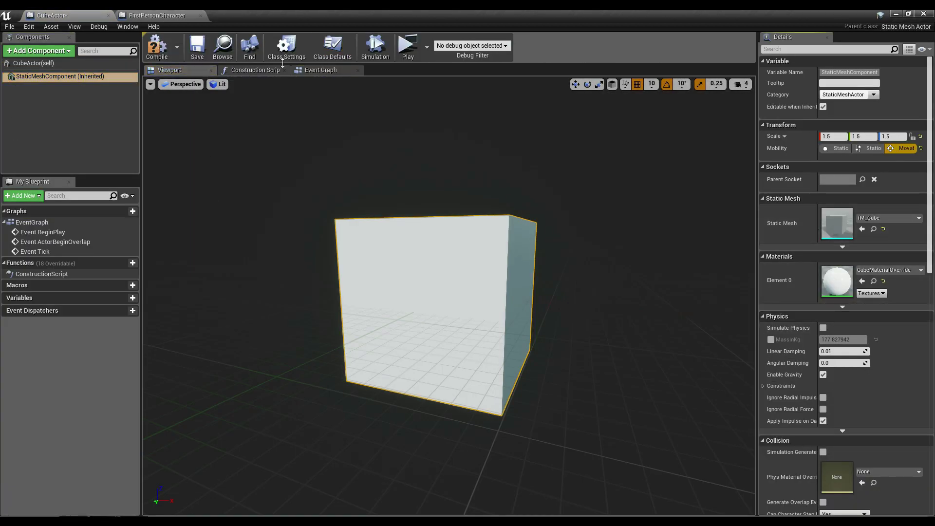
click(325, 53)
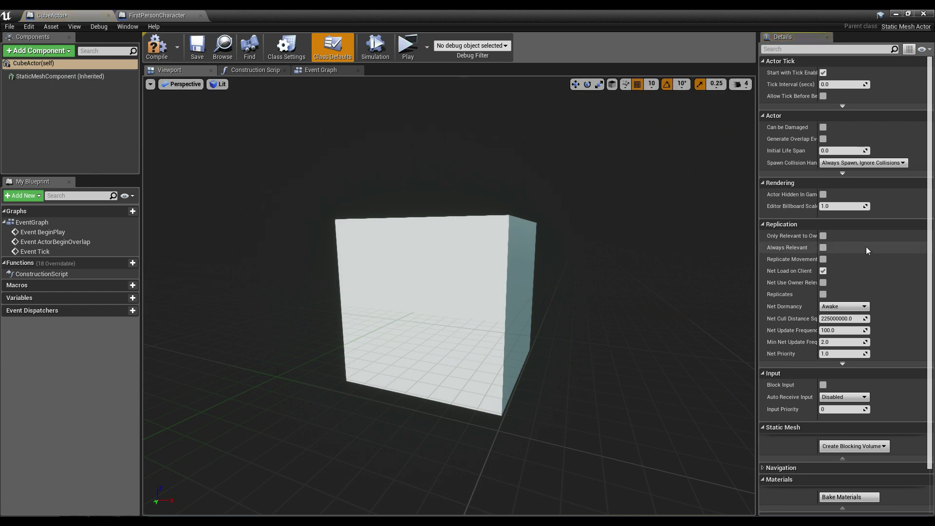
click(823, 294)
click(197, 47)
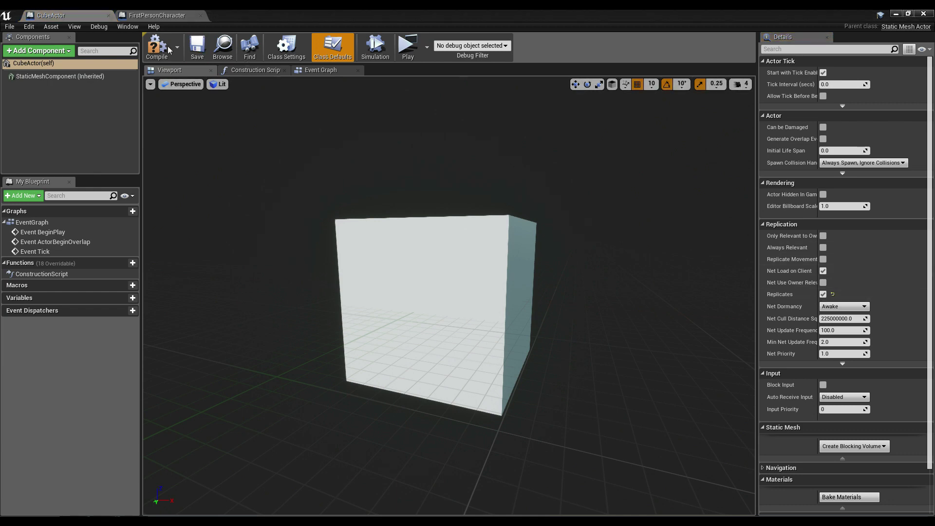
Play the level, spawn a cube from the server and the client window to check replication, and stop the preview.
click(896, 14)
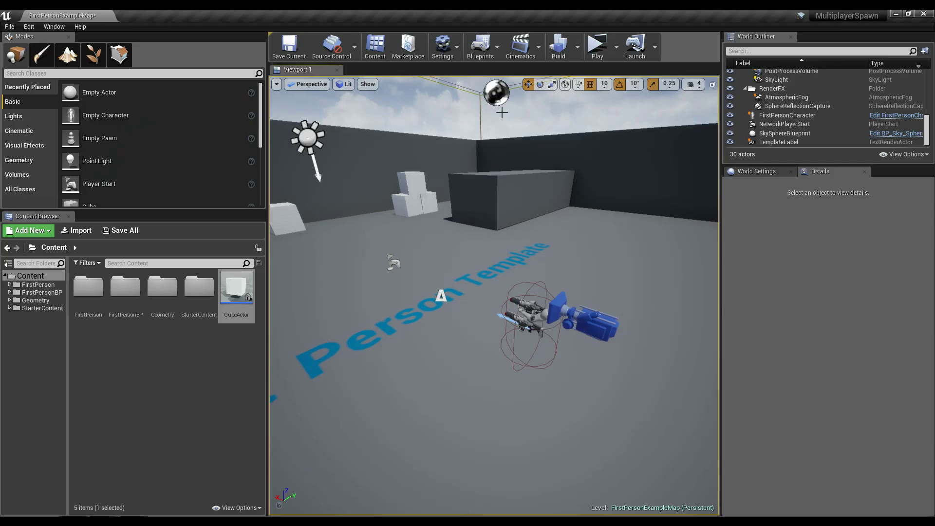
click(598, 48)
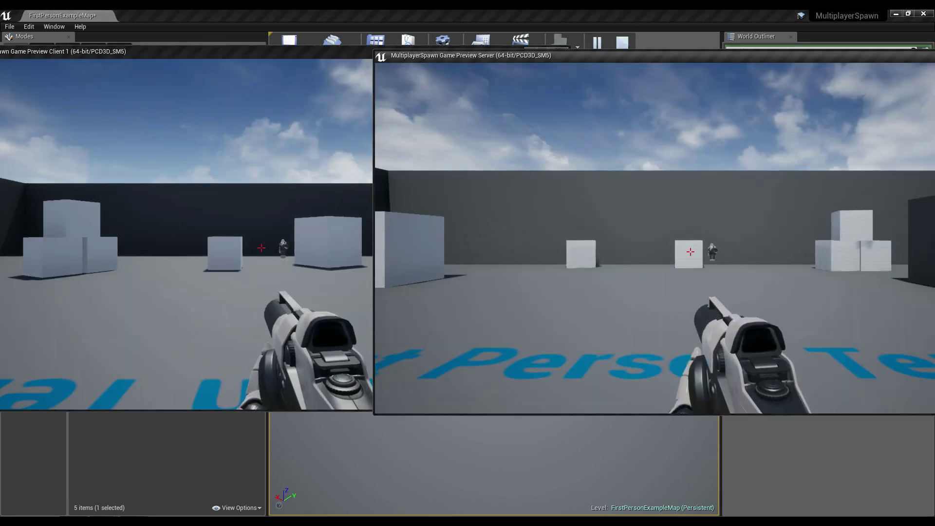
click(690, 251)
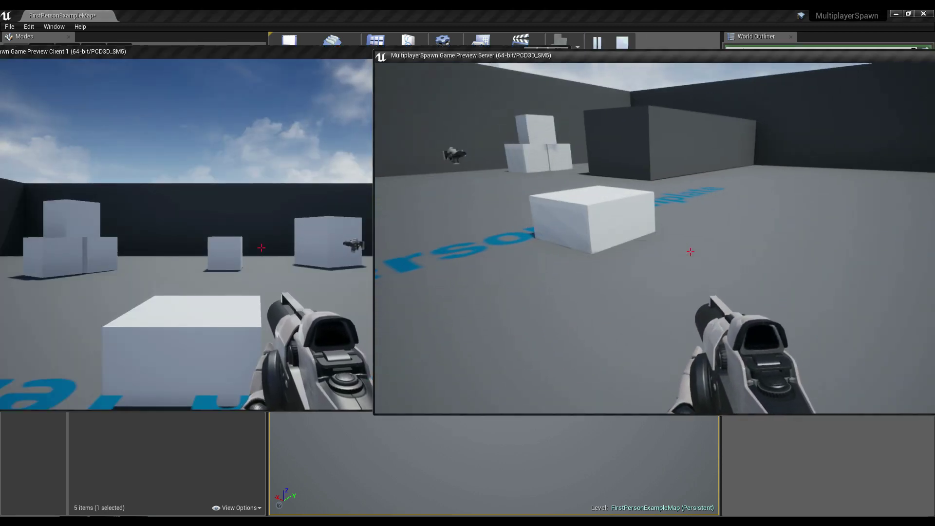
click(311, 263)
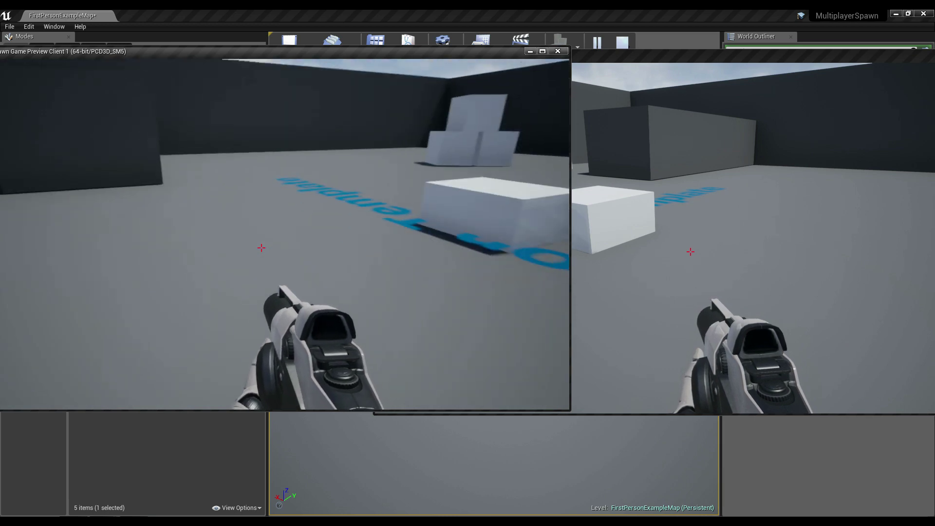
click(261, 247)
click(619, 302)
key(w)
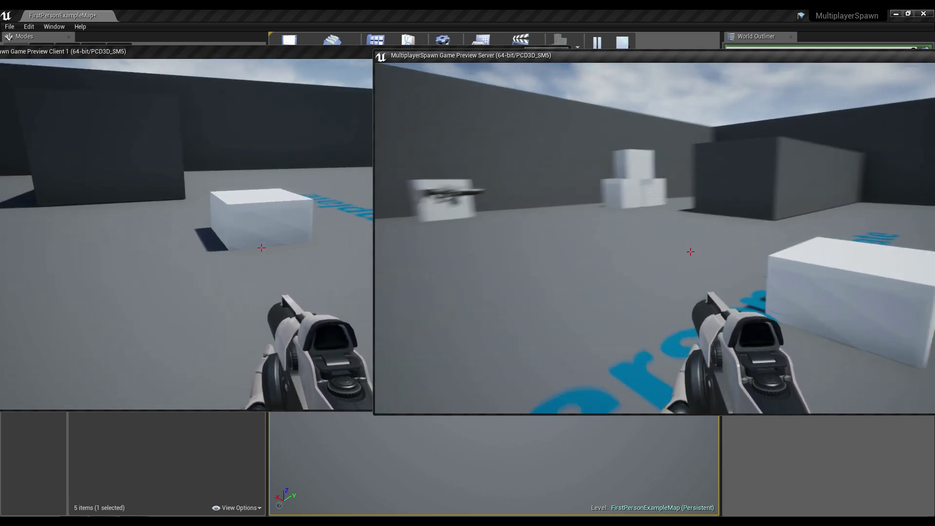
key(s)
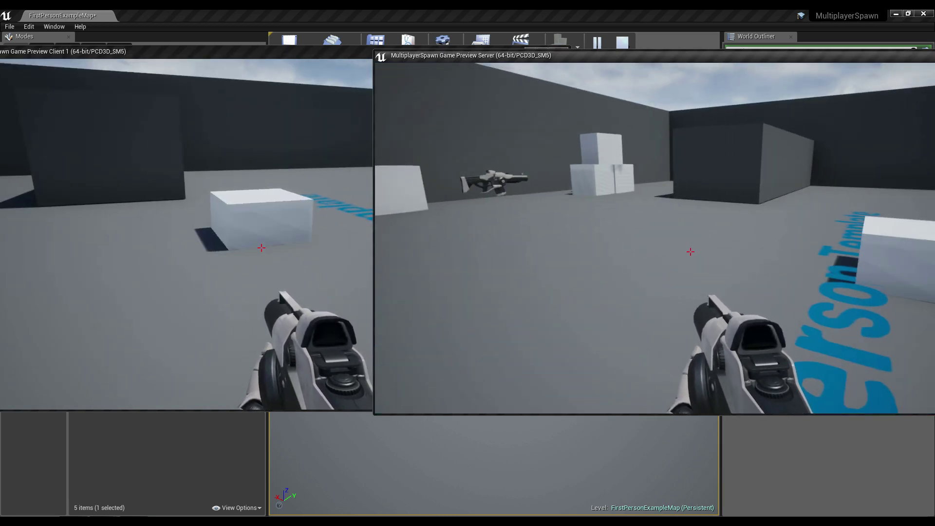
key(w)
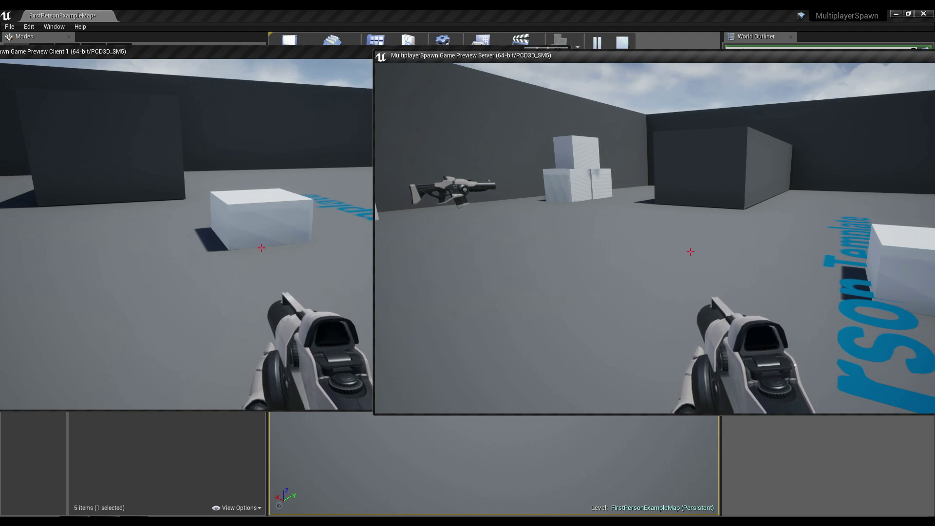
key(Escape)
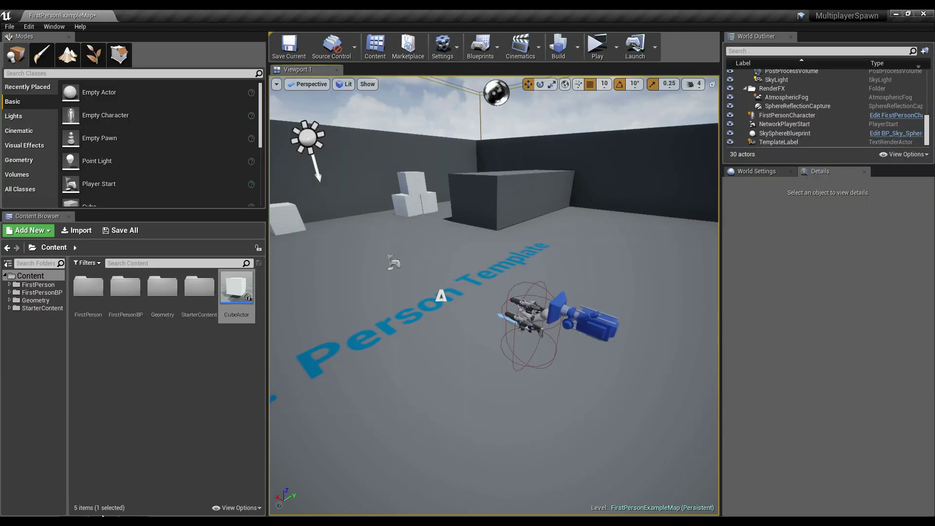
Add a custom event named SpawnCubeServer to the FirstPersonCharacter event graph, below the SpawnActor Cube Actor node.
click(88, 519)
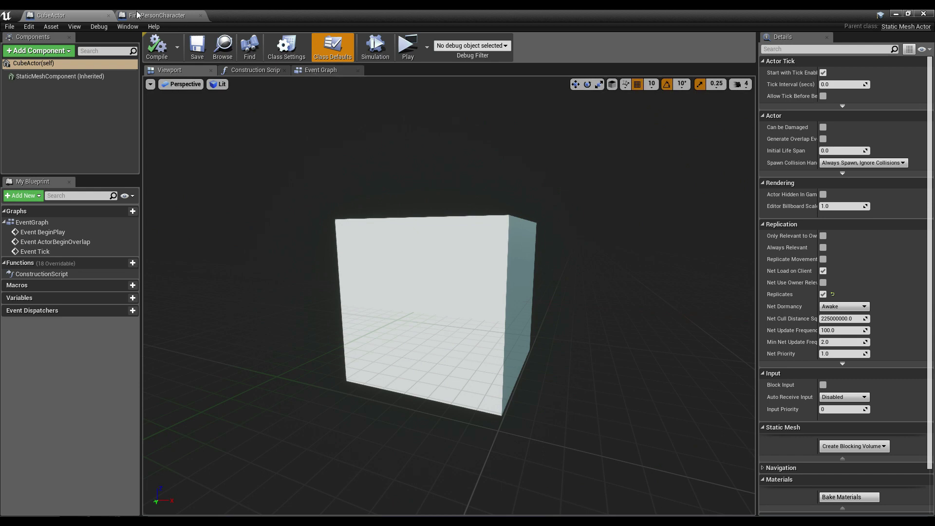
click(161, 15)
scroll(581, 307, up, 4)
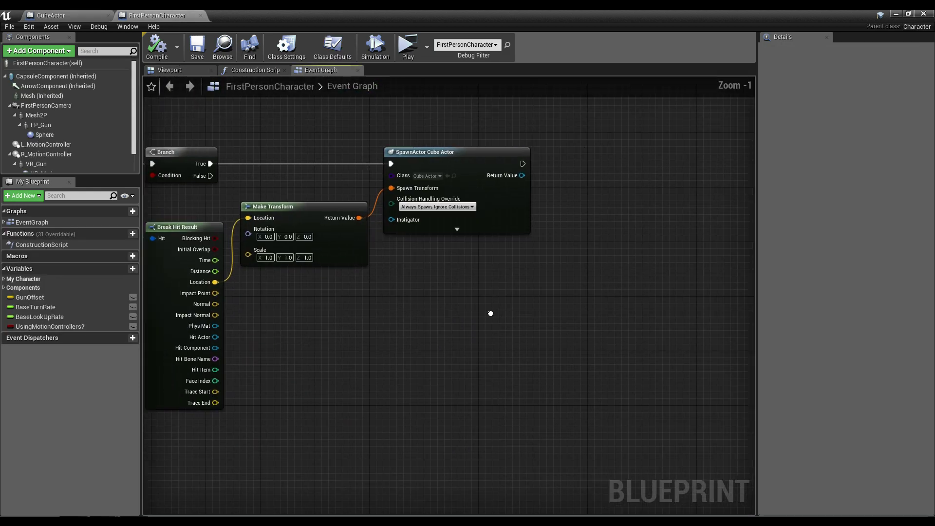
right_drag(480, 321, 453, 319)
text(custom)
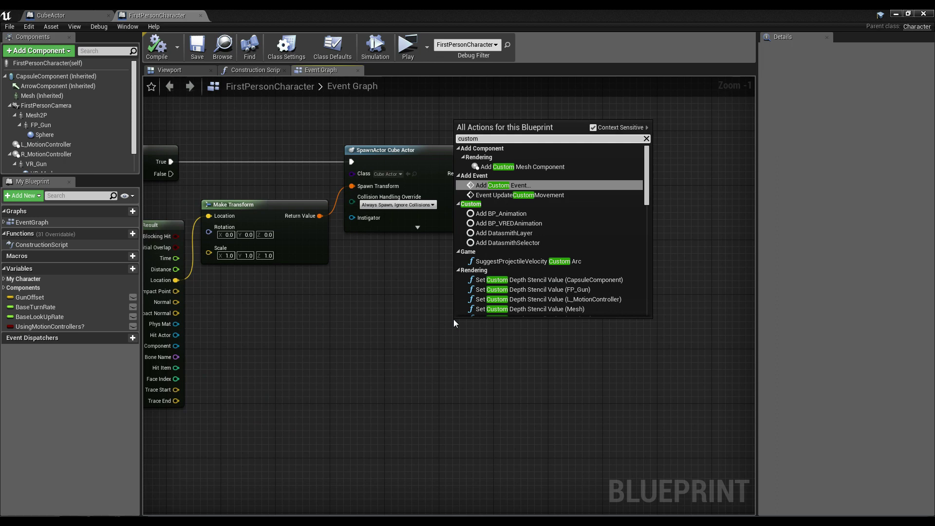
key(Return)
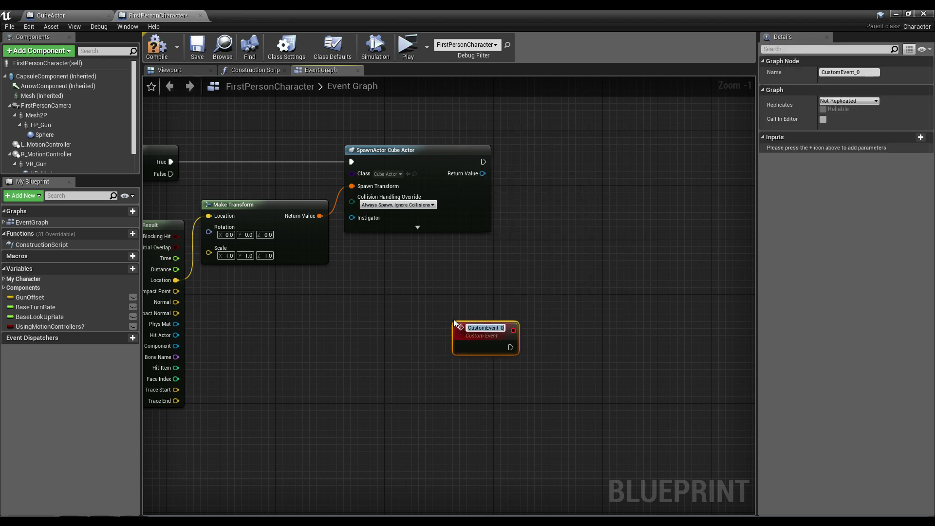
text(SpawnC)
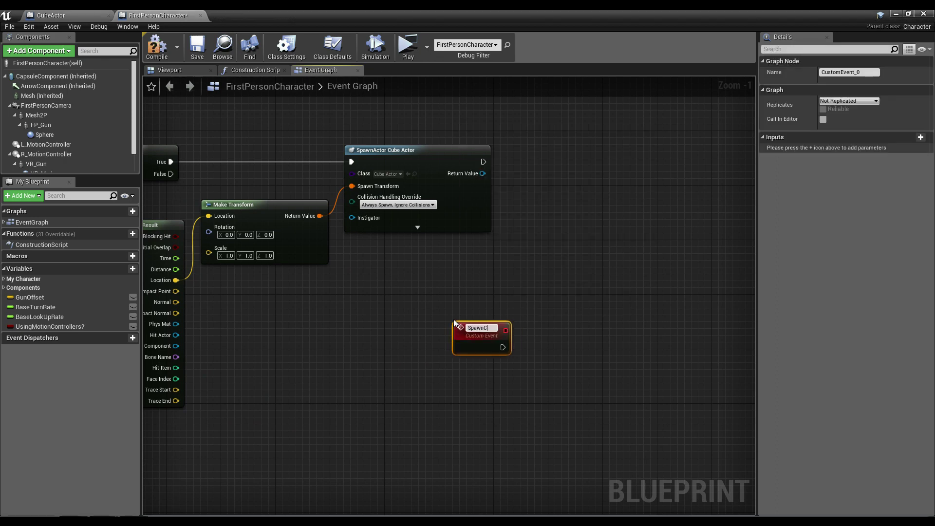
text(ubeServer)
key(Return)
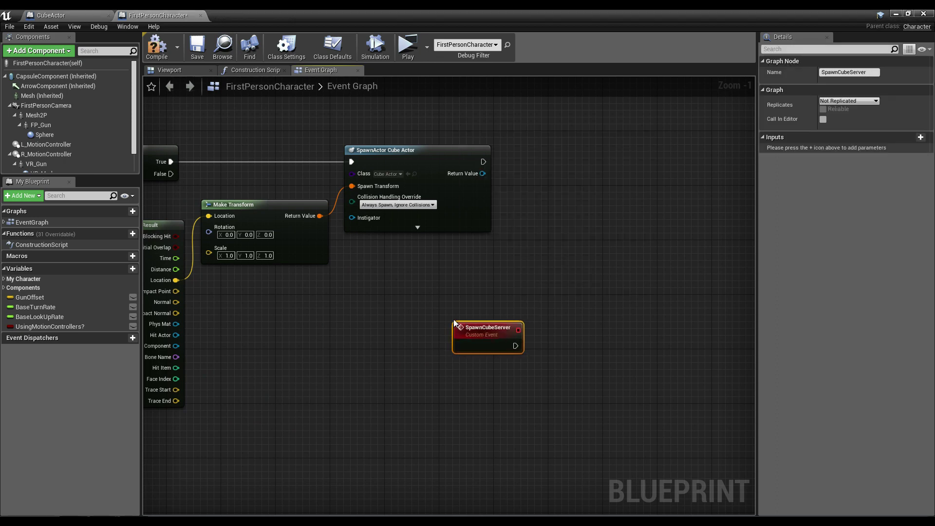
Add a second custom event named SpawnCubeMulti and place it beneath the SpawnCubeServer event.
right_click(458, 392)
text(custom)
key(Return)
text(SpawnCubeMulti)
key(Return)
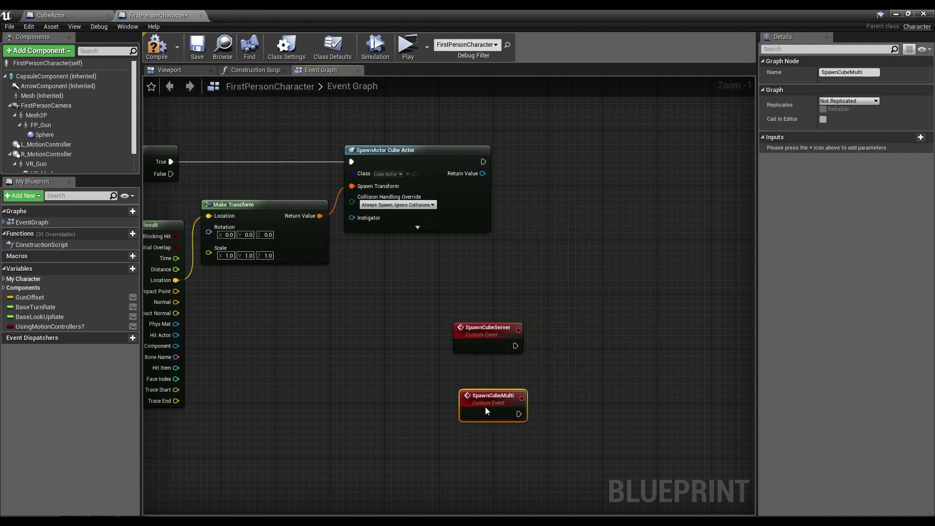
drag(489, 411, 482, 417)
Set SpawnCubeMulti to replicate as Multicast and SpawnCubeServer as Run on Server, making both events Reliable.
click(848, 101)
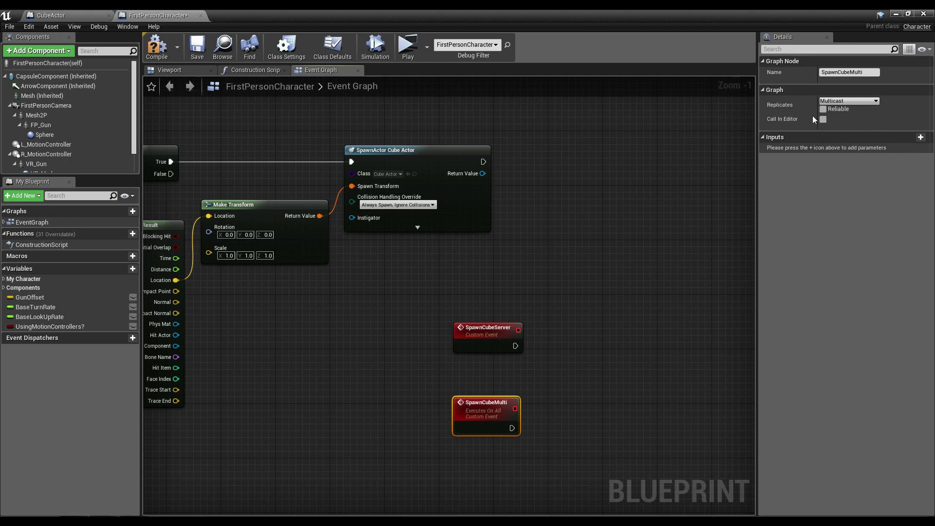
click(841, 121)
click(472, 349)
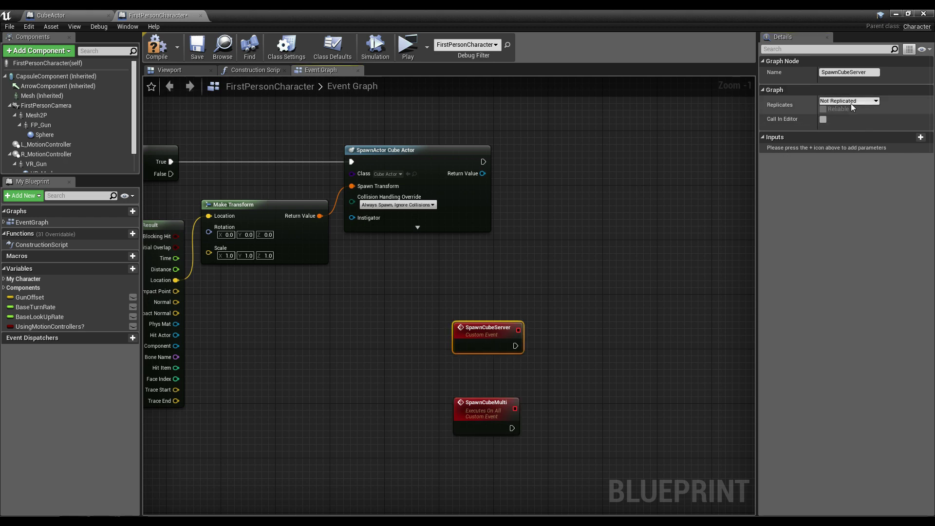
click(851, 102)
click(864, 130)
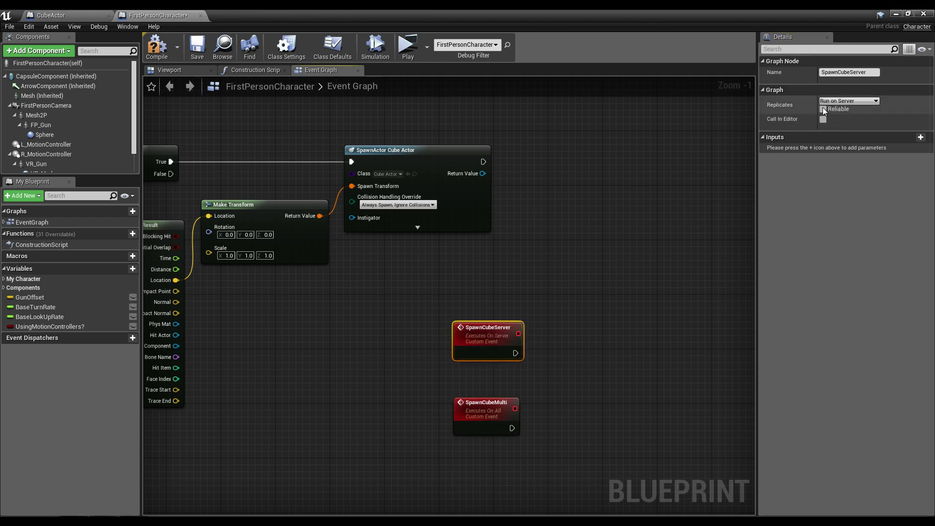
Detach the SpawnActor Cube Actor node from Branch and Make Transform, and drive its execution and Spawn Transform from the SpawnCubeMulti event.
click(545, 221)
alt+click(351, 162)
alt+click(320, 215)
drag(404, 164, 550, 308)
drag(482, 327, 559, 314)
key(q)
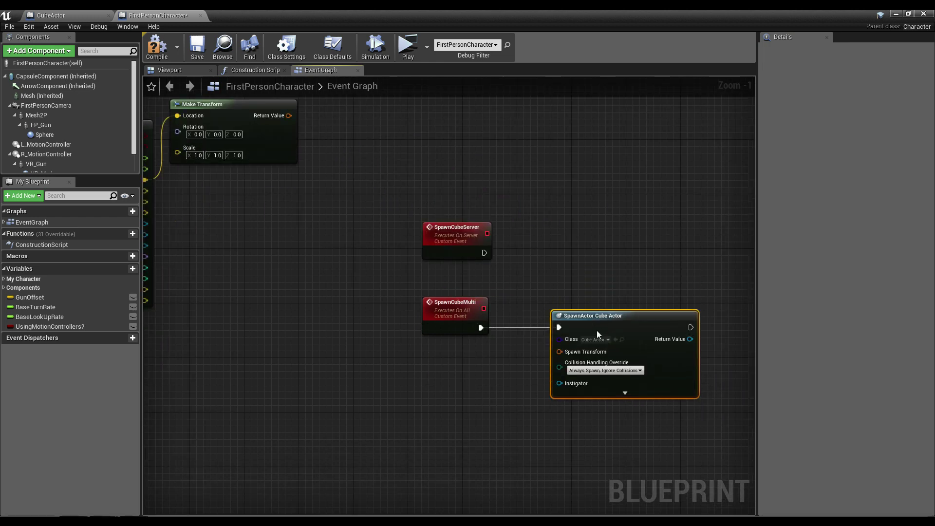
drag(566, 354, 480, 323)
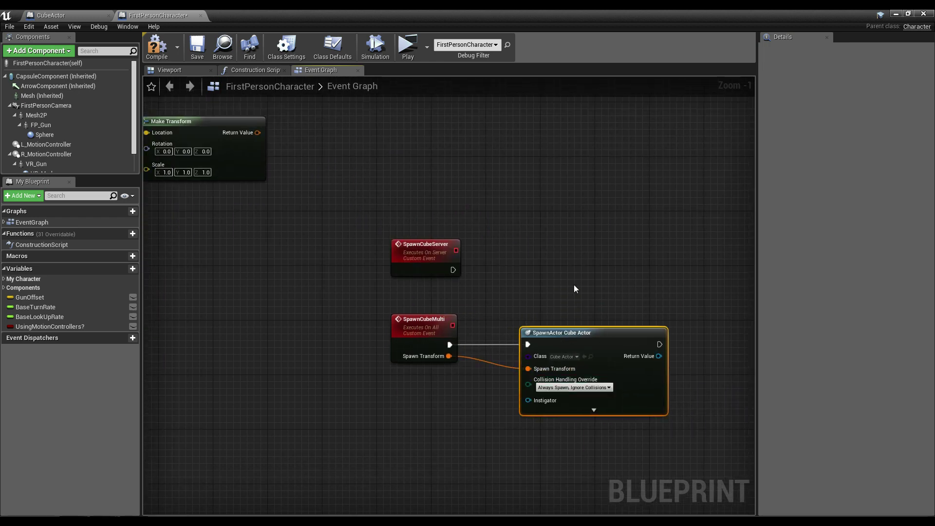
Call Spawn Cube Multi from the SpawnCubeServer event and pass Spawn Transform through as an event input.
drag(452, 272, 539, 254)
text(multi)
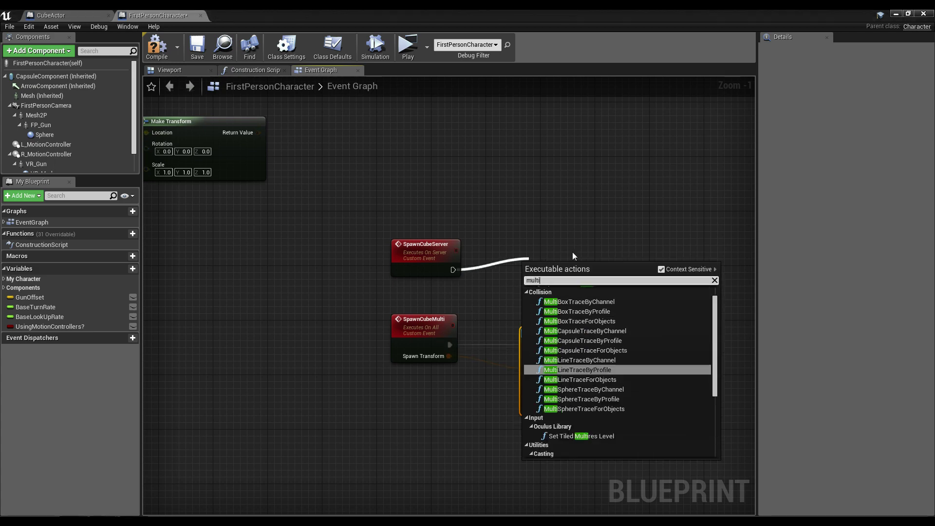
click(604, 300)
drag(557, 281, 540, 260)
drag(515, 294, 423, 264)
Call Spawn Cube Server from the Branch node's True output, feeding its Spawn Transform from the Make Transform return value.
right_drag(291, 143, 495, 265)
drag(302, 203, 530, 203)
text(server)
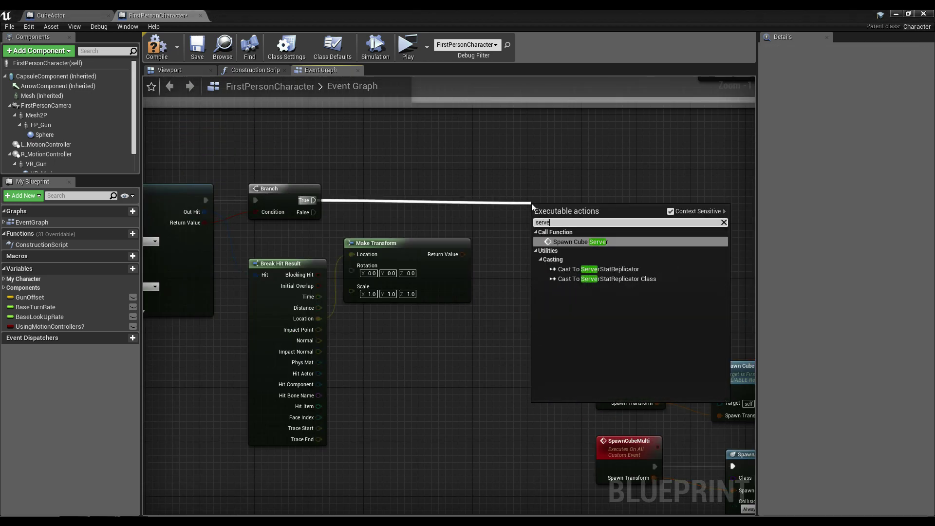
key(Return)
drag(561, 234, 516, 204)
drag(462, 255, 508, 222)
drag(529, 179, 562, 179)
Select the cube-spawning node chain and compile the FirstPersonCharacter blueprint.
click(433, 168)
right_drag(389, 165, 601, 172)
scroll(600, 173, down, 4)
drag(730, 165, 319, 245)
right_drag(320, 245, 167, 252)
click(157, 48)
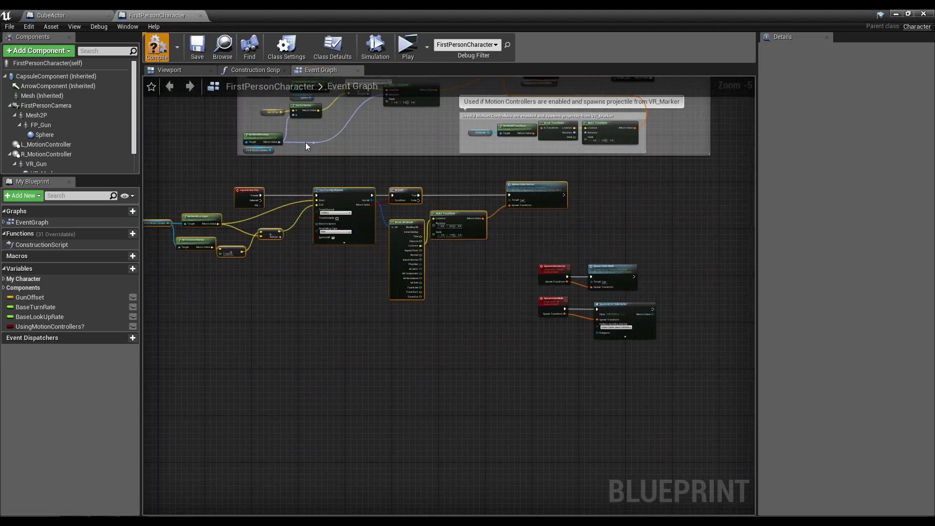
scroll(607, 210, up, 3)
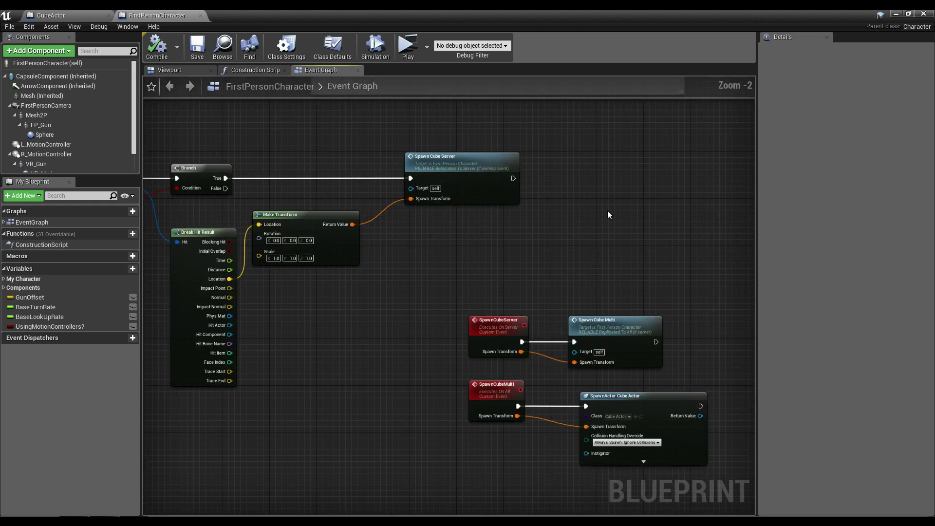
Play the level again and spawn cubes from both the server and the client window, comparing the two views.
click(897, 14)
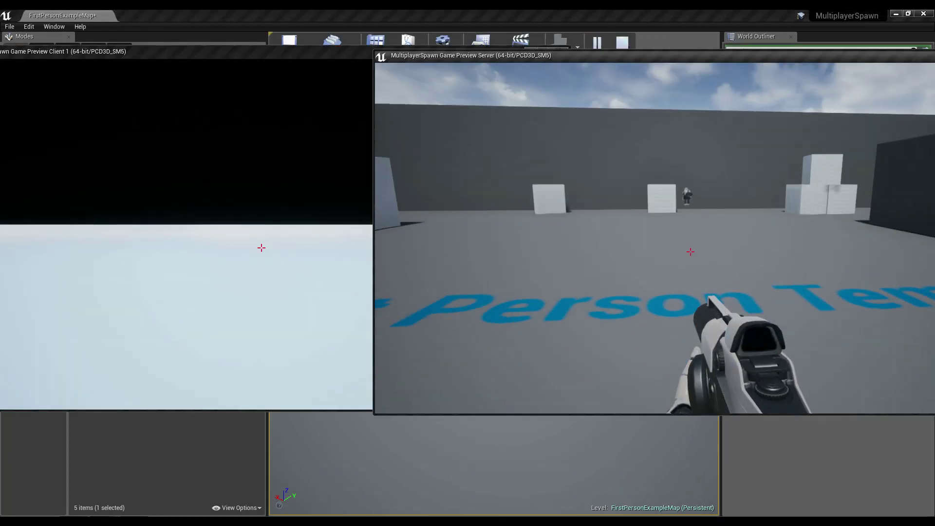
key(e)
key(s)
key(shift+F1)
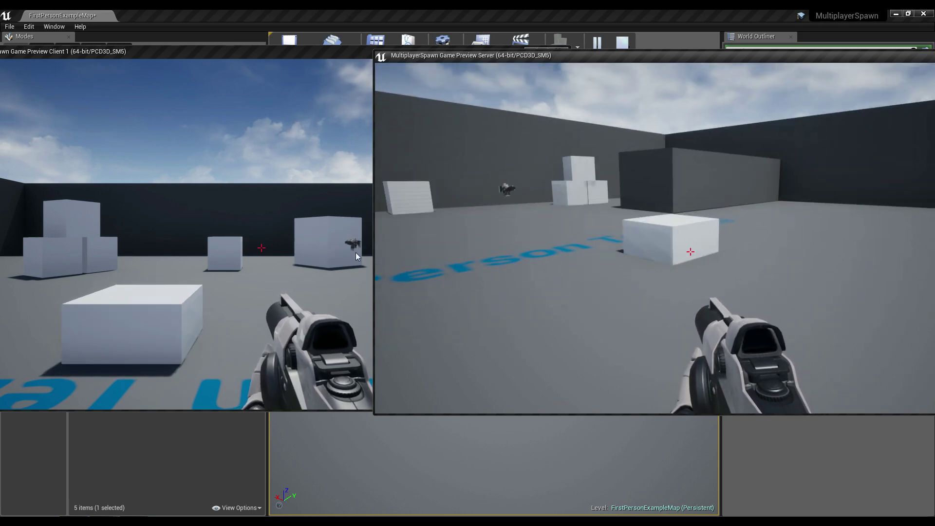
click(356, 255)
key(s)
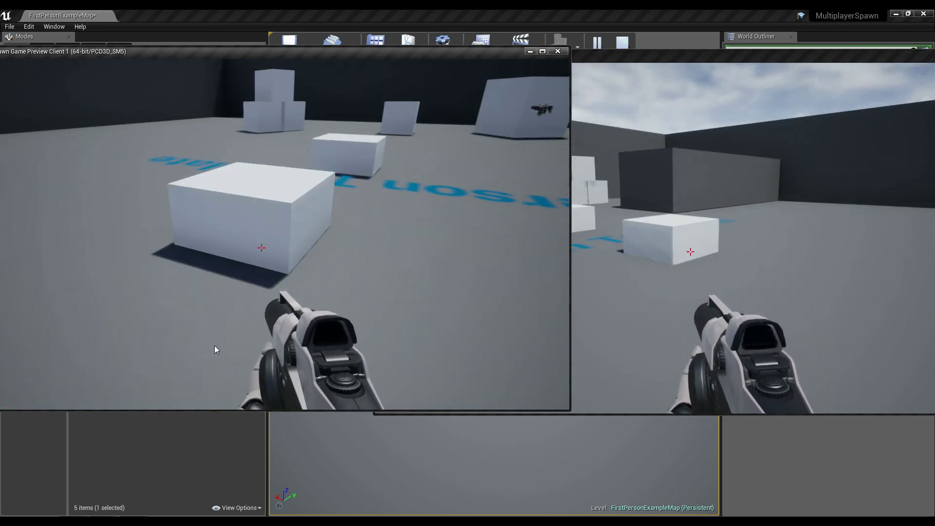
key(alt+Tab)
key(w)
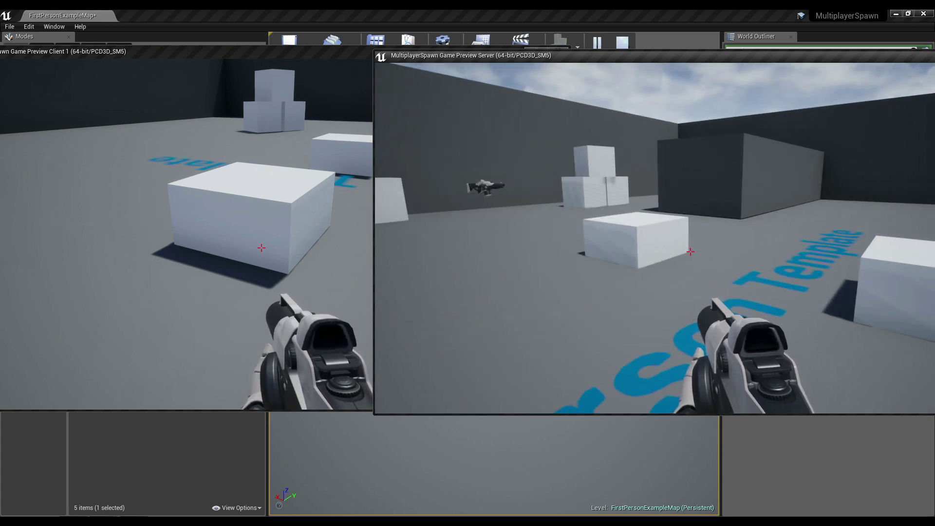
key(alt+Tab)
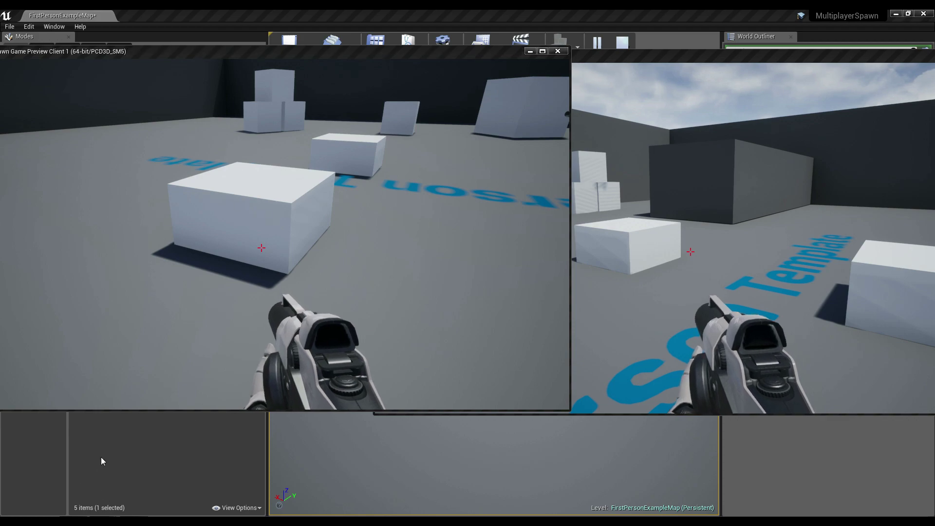
Examine the CubeActor blueprint's debug object list for all worlds and with the debug world set to Client 1.
key(alt+Tab)
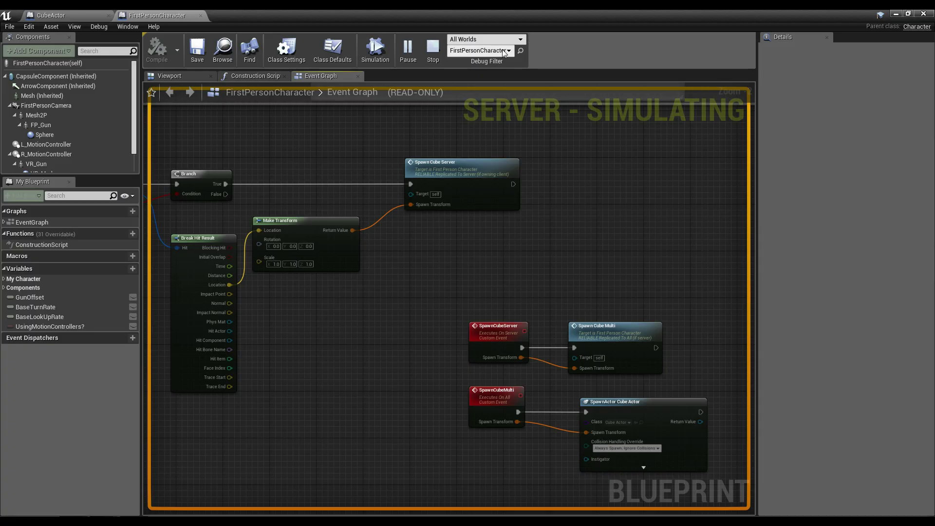
click(57, 16)
click(493, 50)
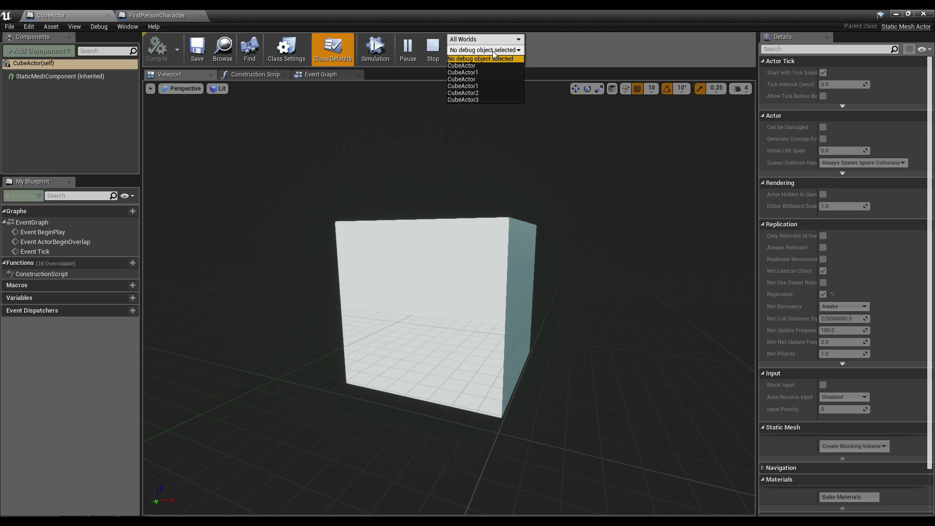
click(493, 41)
click(492, 61)
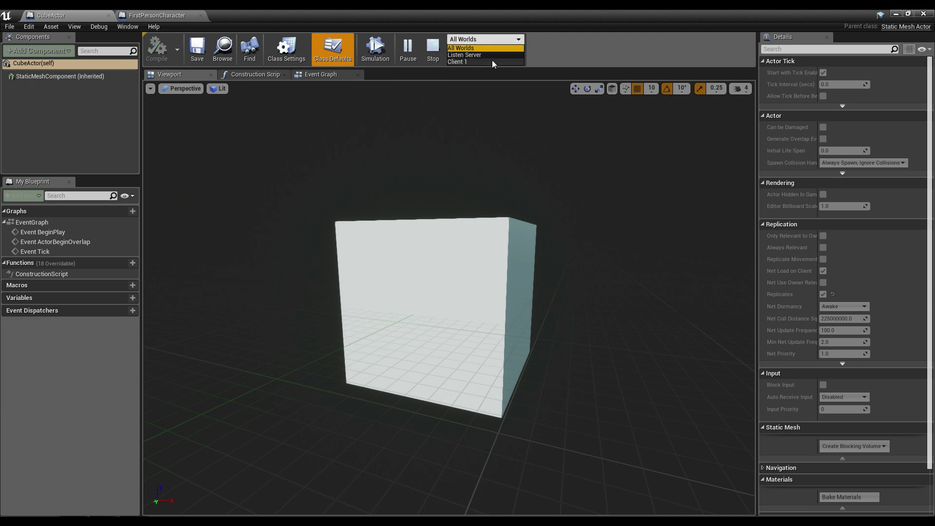
click(492, 51)
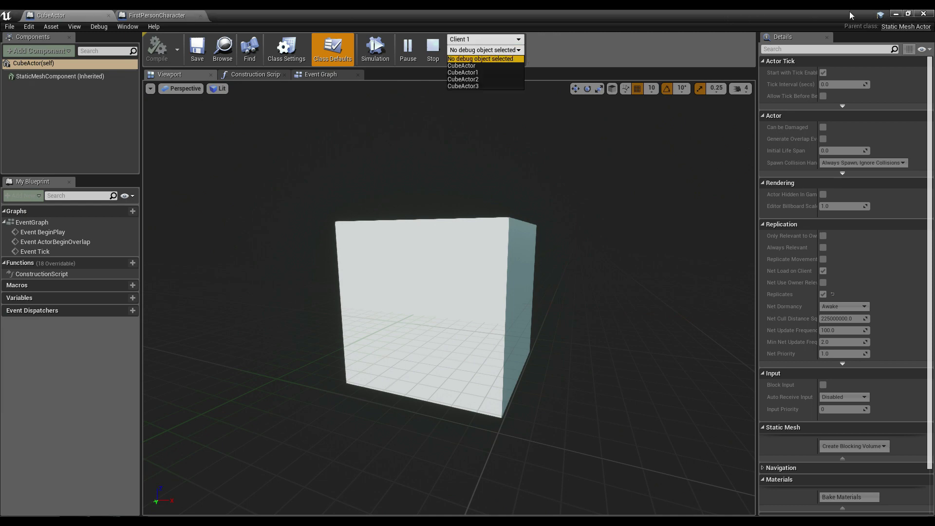
Play the level again, spawn a cube with the client window in front, and return to the CubeActor blueprint.
click(895, 14)
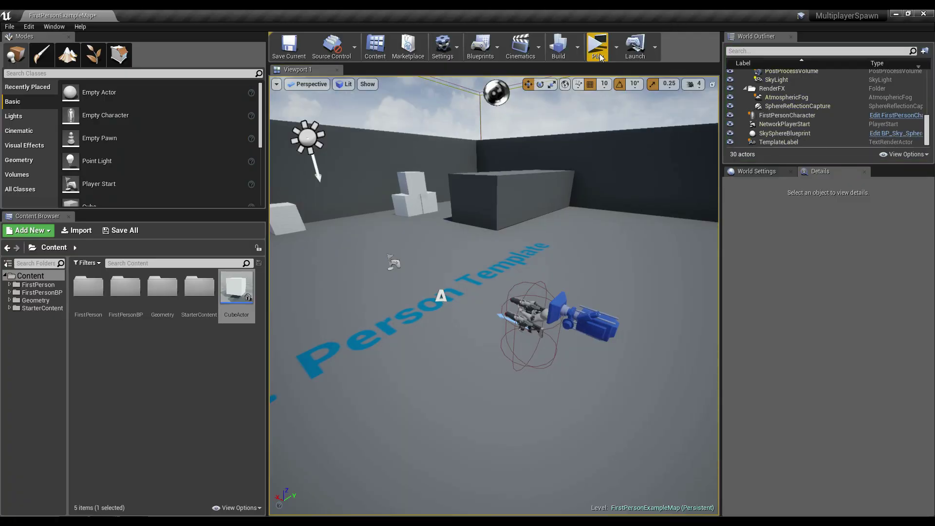
key(alt+p)
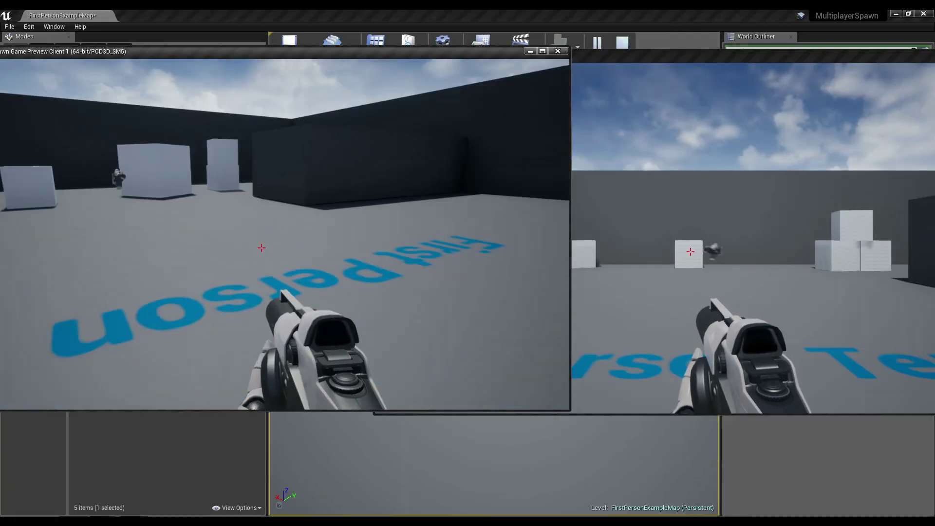
key(a)
key(e)
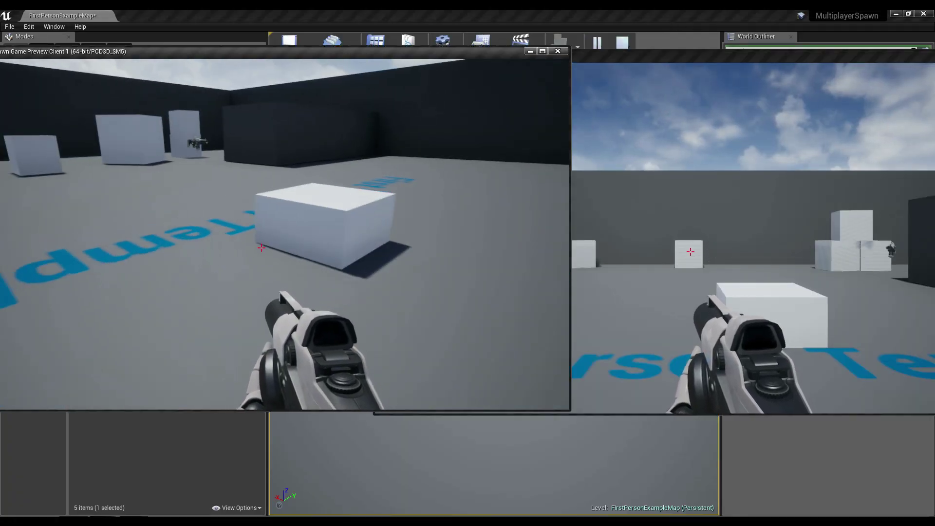
key(alt+Tab)
key(alt+Tab)
key(alt+Tab)
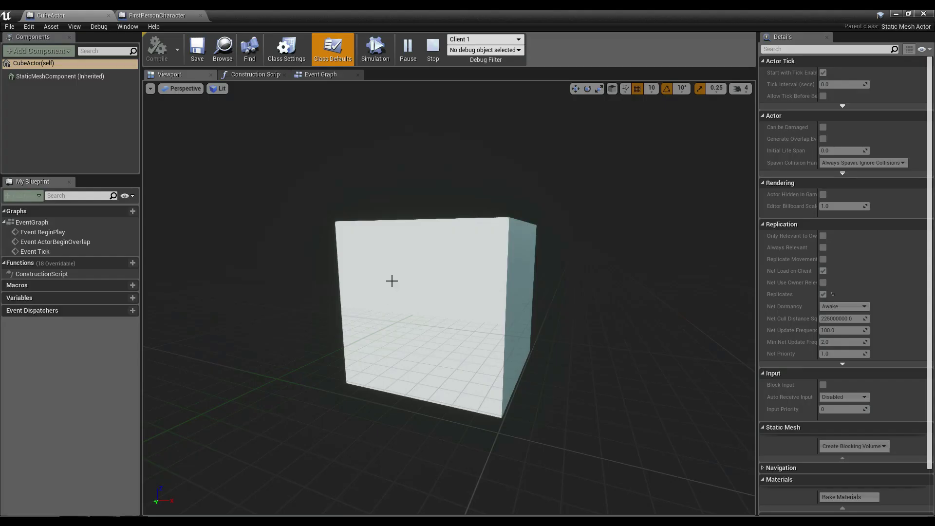
Compare the CubeActor blueprint's debug object lists with the debug world set to Listen Server and to Client 1.
click(480, 41)
click(480, 43)
click(475, 42)
click(474, 61)
click(473, 51)
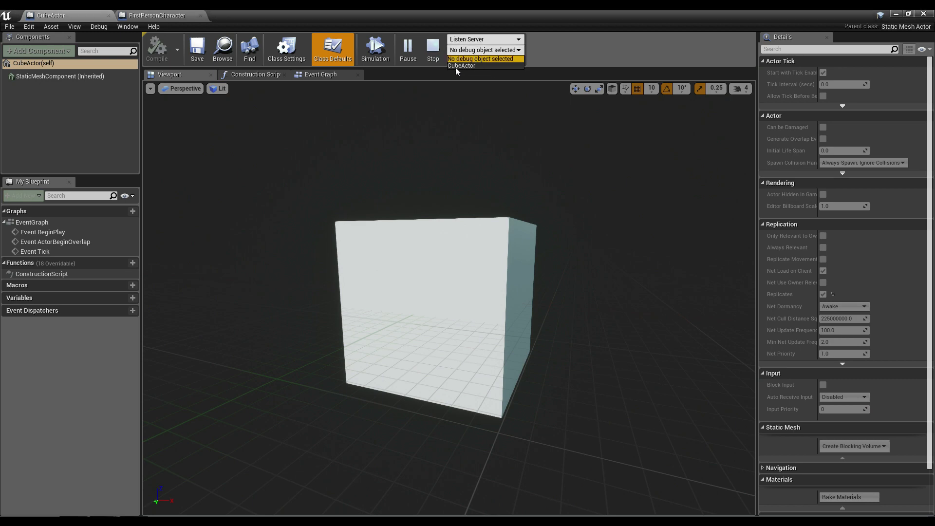
click(469, 65)
click(482, 40)
click(471, 51)
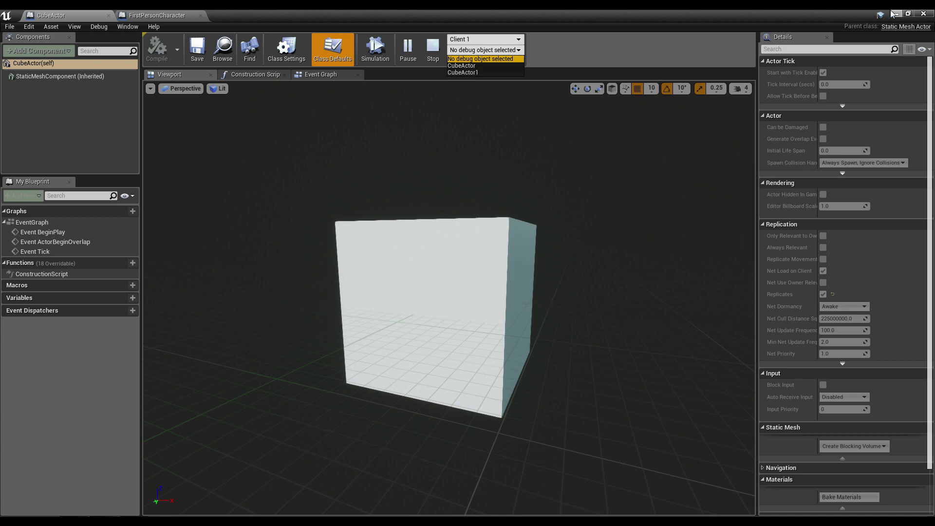
Examine the SpawnCubeMulti event and its SpawnActor Cube Actor node in the FirstPersonCharacter event graph, and stop the play session.
click(191, 14)
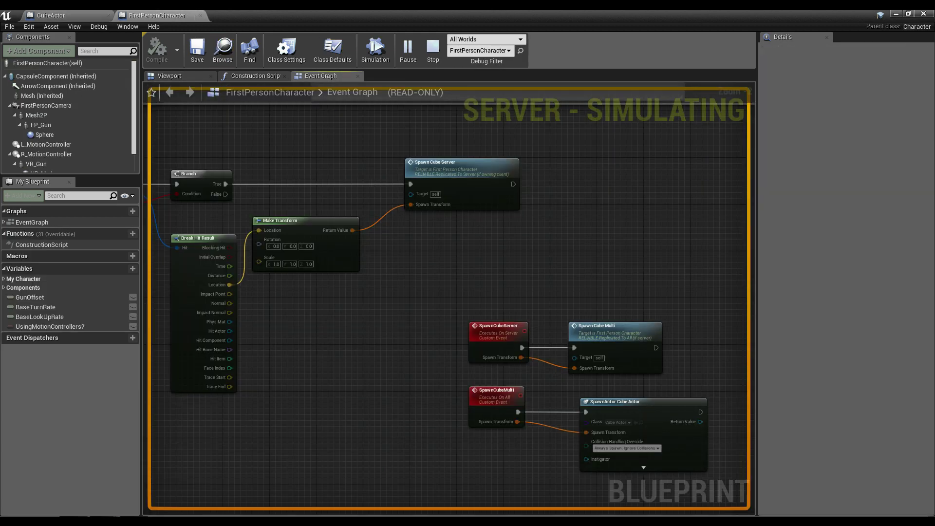
right_drag(426, 407, 315, 288)
drag(317, 286, 584, 315)
drag(620, 267, 507, 363)
right_drag(507, 363, 490, 397)
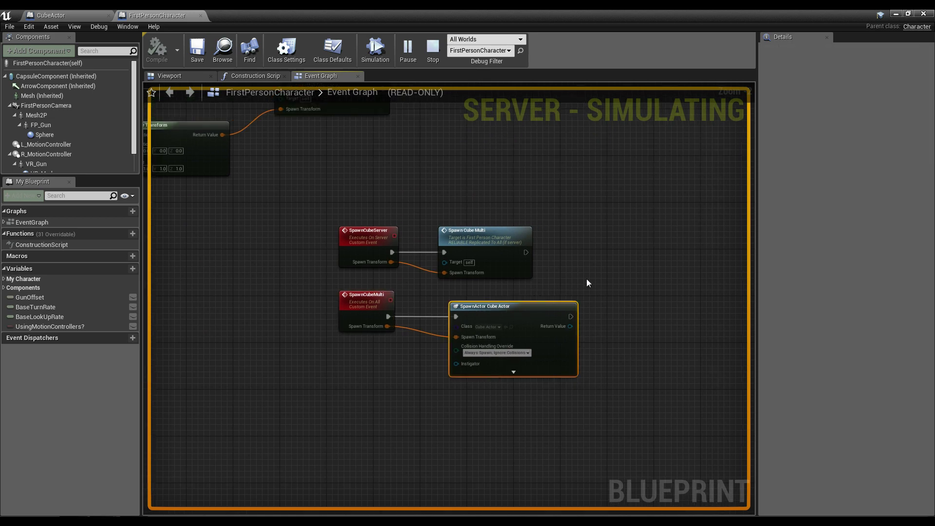
drag(309, 291, 399, 329)
drag(316, 299, 555, 340)
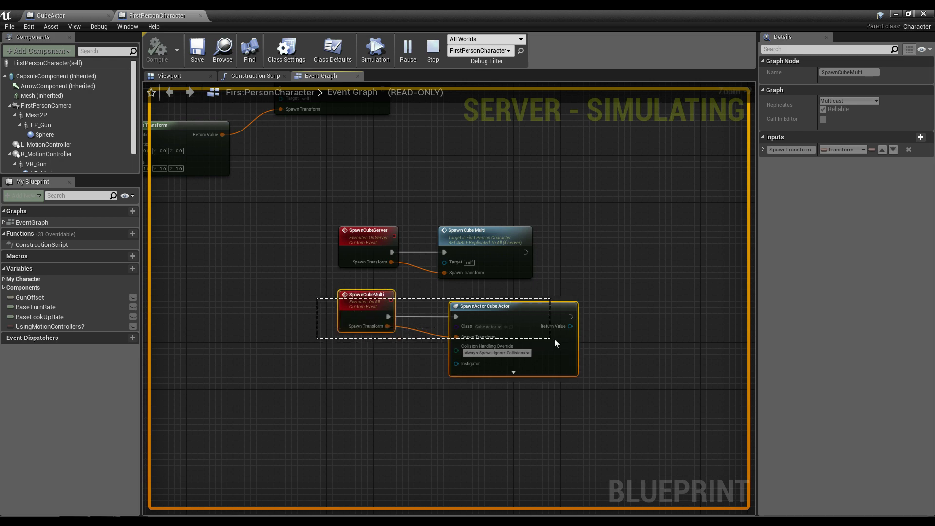
click(376, 315)
drag(307, 296, 543, 329)
click(432, 48)
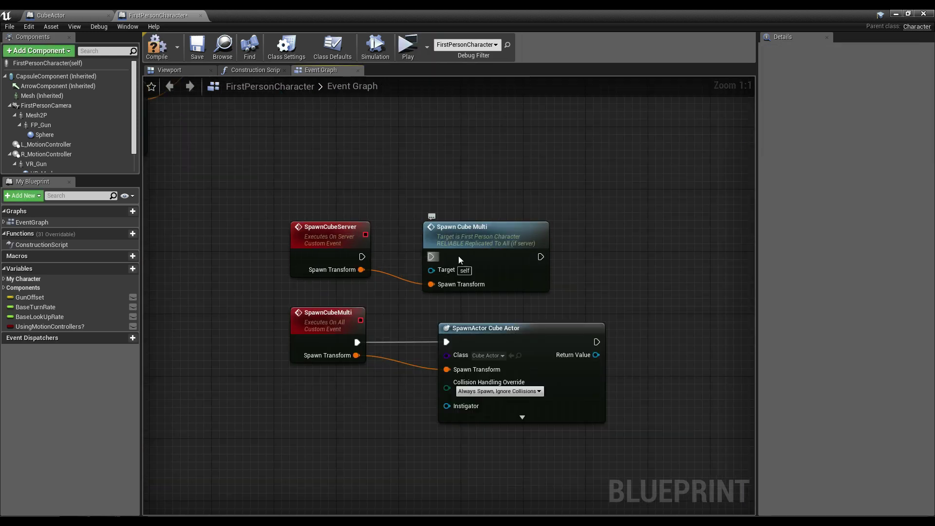
Move the Spawn Cube Multi call aside, run SpawnActor Cube Actor directly from the SpawnCubeServer event, and compile the blueprint.
drag(460, 260, 468, 150)
drag(455, 347, 462, 261)
drag(362, 256, 454, 256)
click(192, 57)
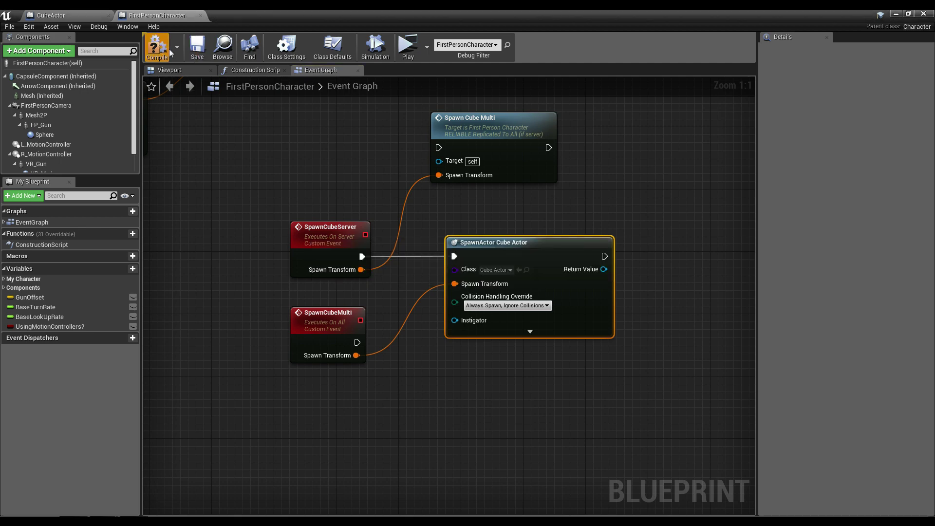
Play the level to test cube spawning in the server and client windows, and end the play session.
click(899, 15)
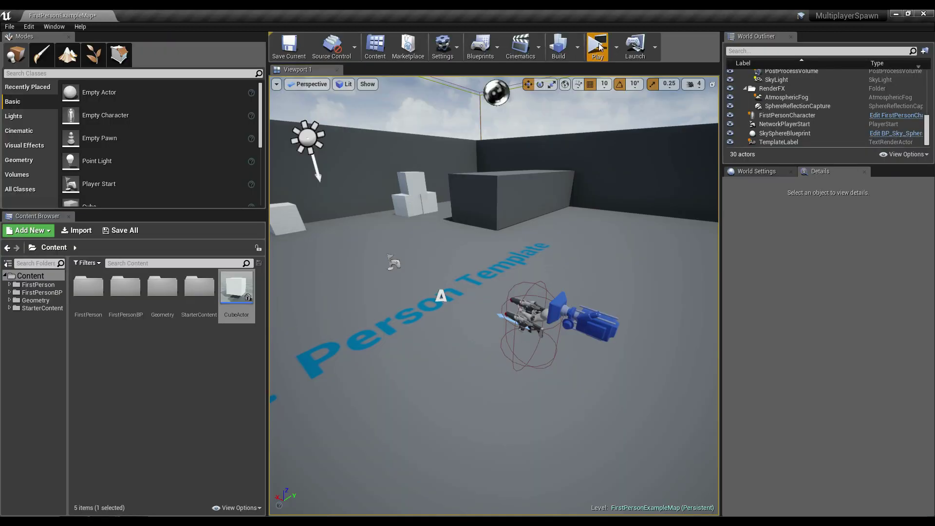
click(598, 47)
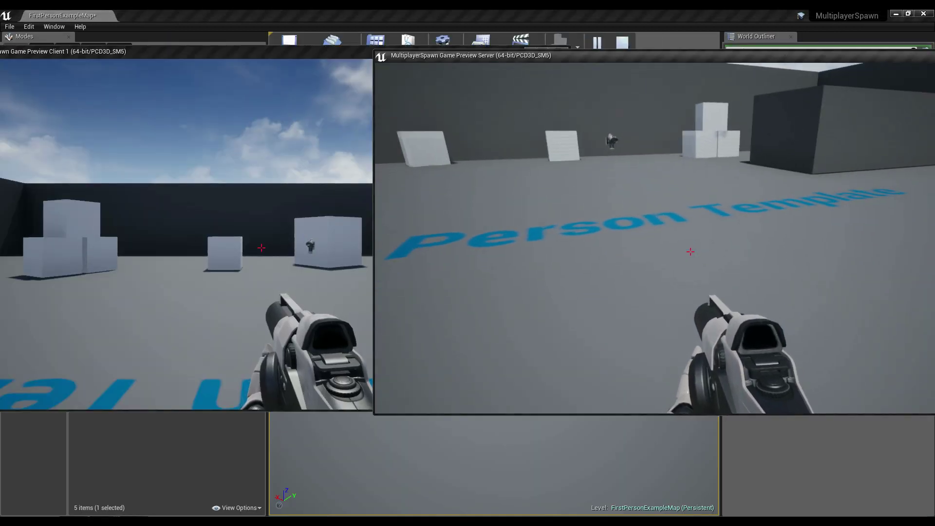
key(d)
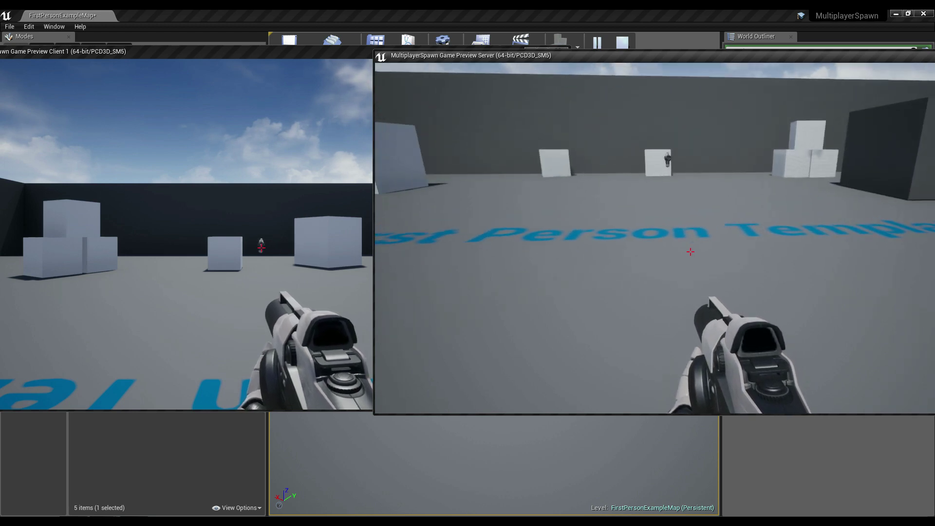
key(a)
key(alt+Tab)
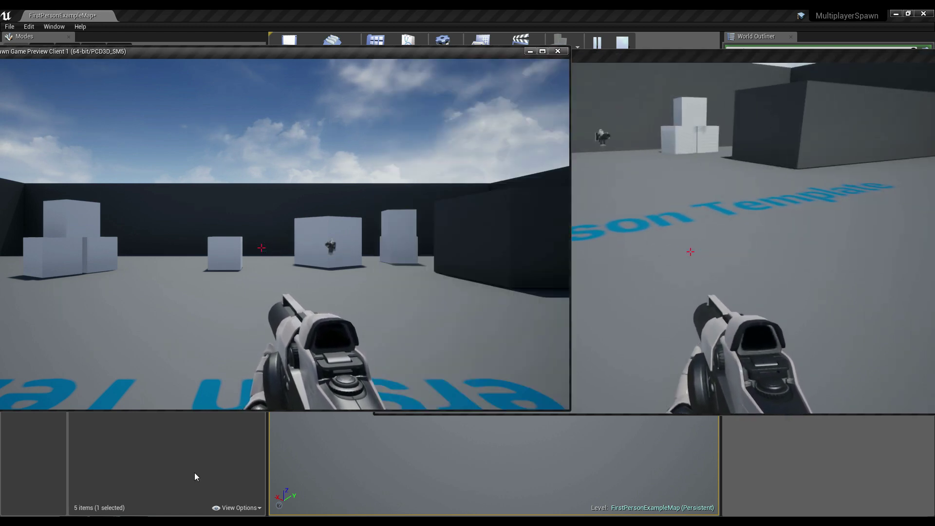
key(alt+Tab)
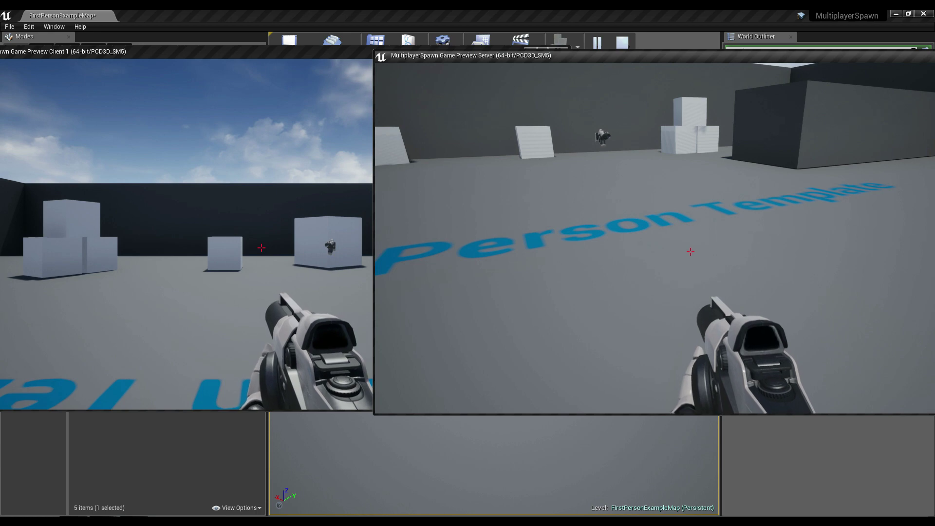
key(alt+Tab)
key(alt+Tab)
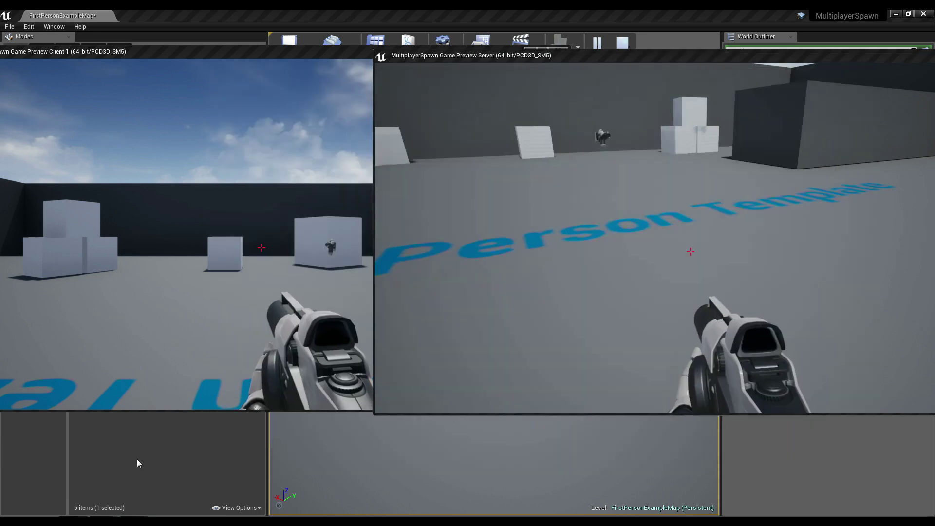
key(Escape)
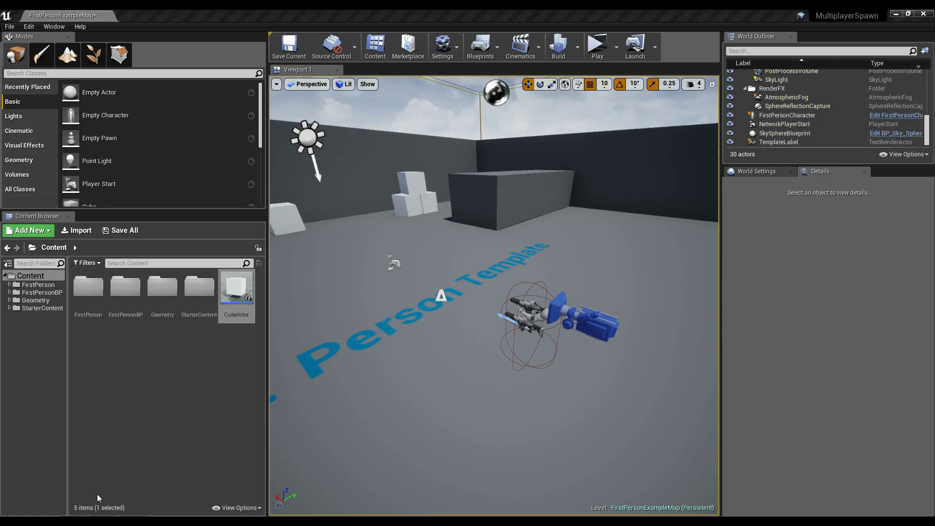
Feed SpawnActor Cube Actor's Spawn Transform from the SpawnCubeServer event in the FirstPersonCharacter event graph and compile.
click(96, 518)
click(471, 202)
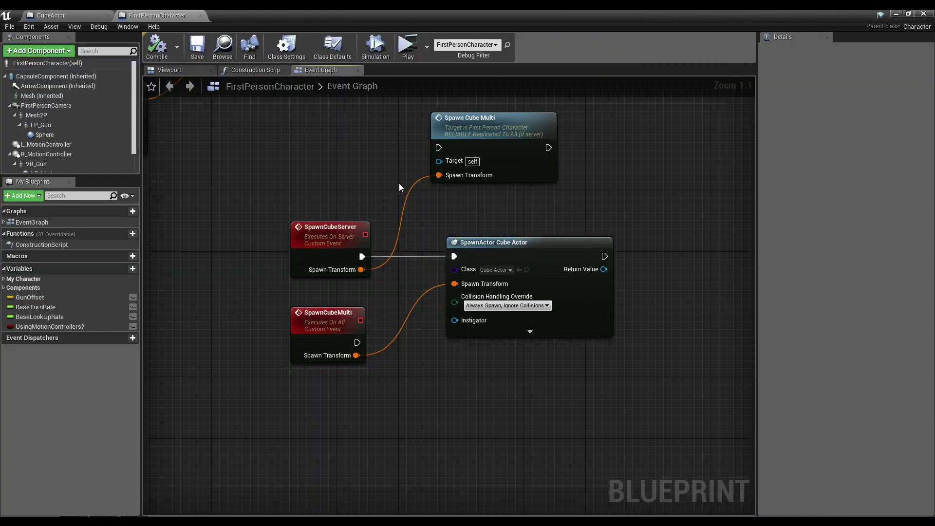
right_drag(399, 185, 400, 217)
drag(362, 302, 456, 316)
click(187, 47)
click(908, 14)
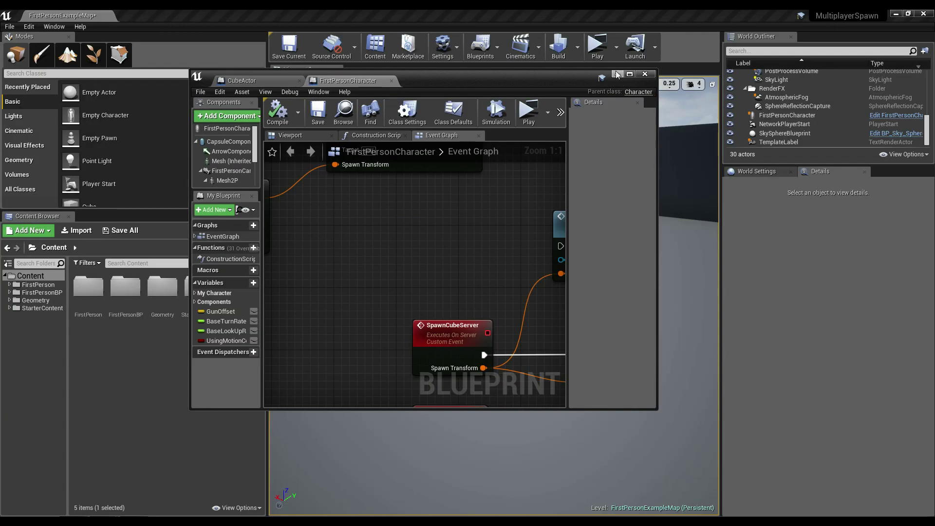
Play the level again and spawn a cube, comparing the server and client views.
click(597, 47)
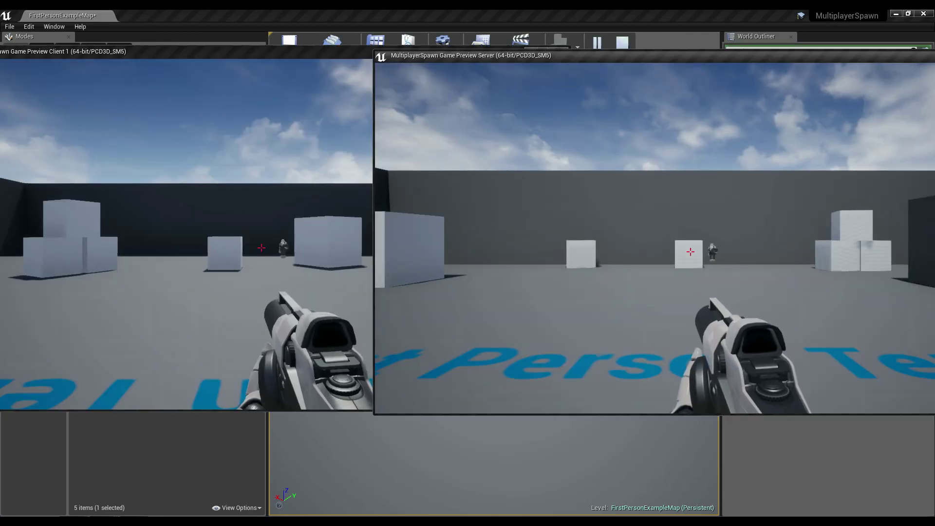
key(e)
key(alt+Tab)
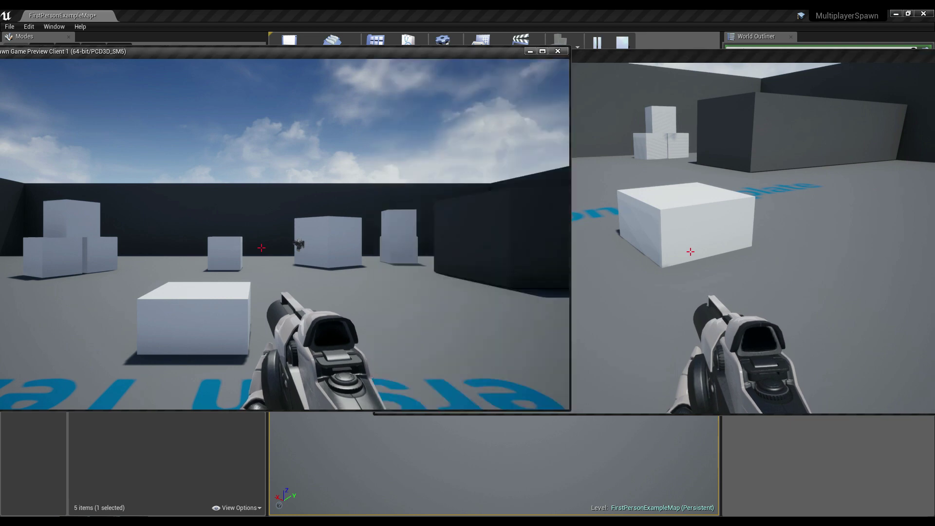
key(alt+Tab)
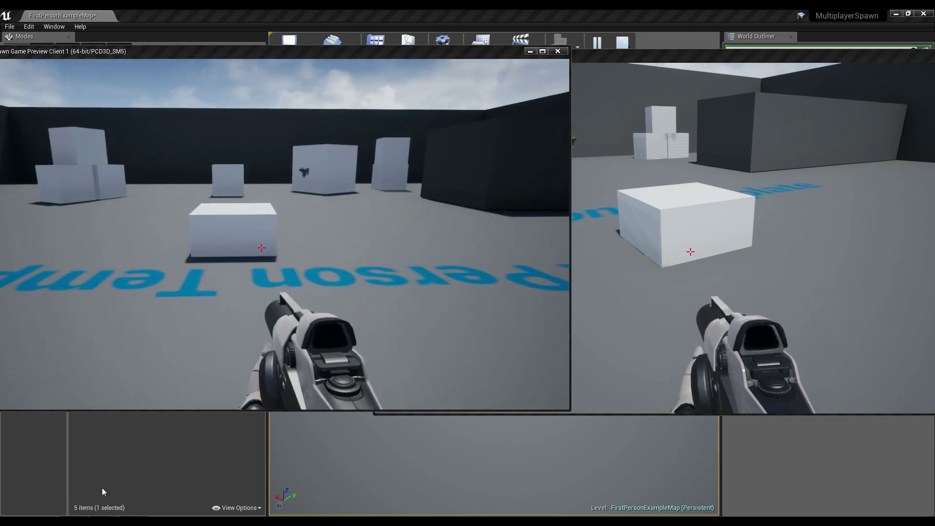
key(alt+Tab)
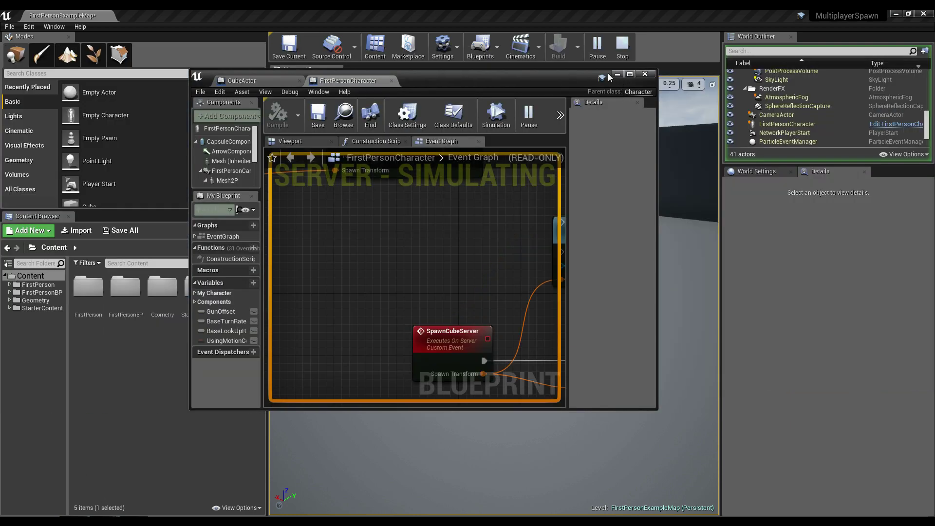
Check the CubeActor blueprint's debug objects in the running session, switching the debug world and setting it to Client 1.
click(241, 80)
double_click(530, 76)
click(479, 51)
click(479, 40)
click(476, 54)
click(475, 51)
click(482, 38)
click(467, 61)
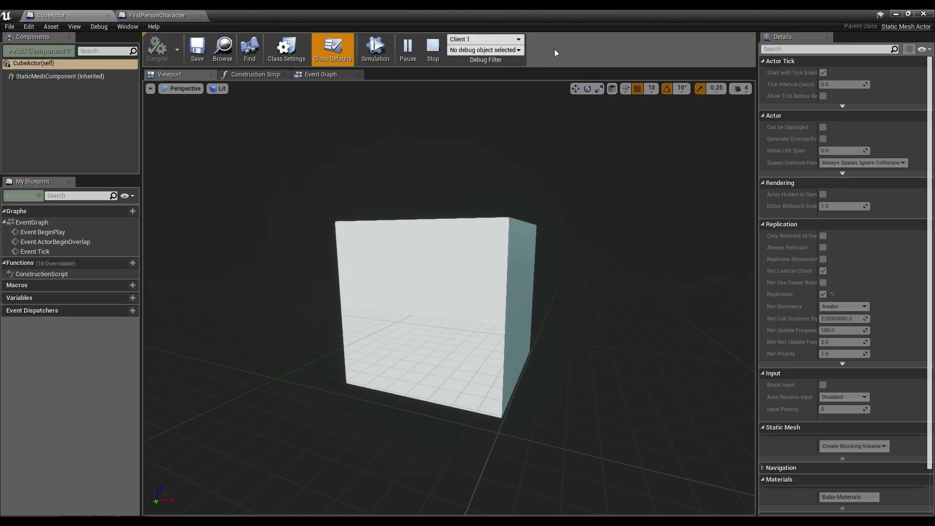